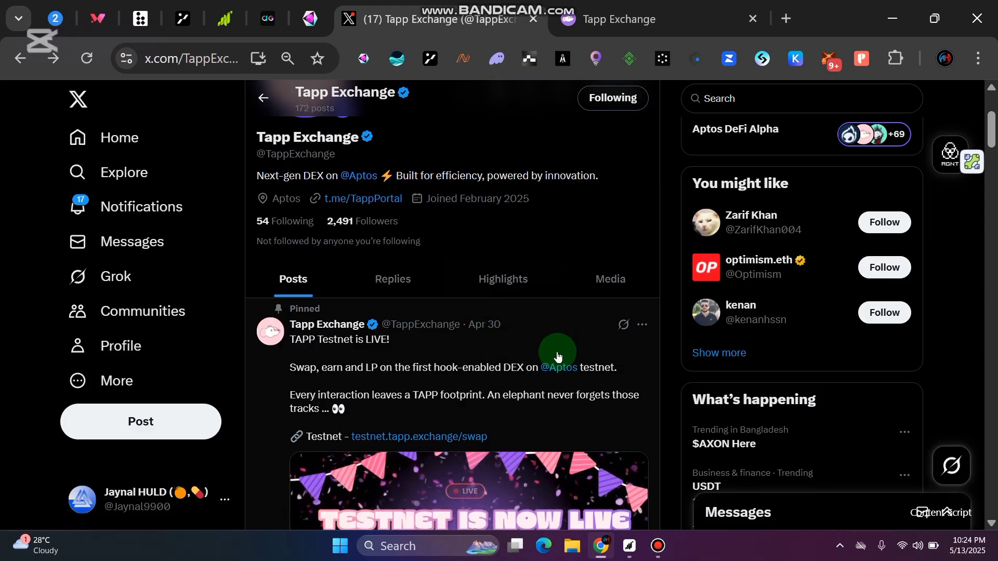
Review the header and description of the Tapp Exchange profile on X
scroll(608, 364, up, 3)
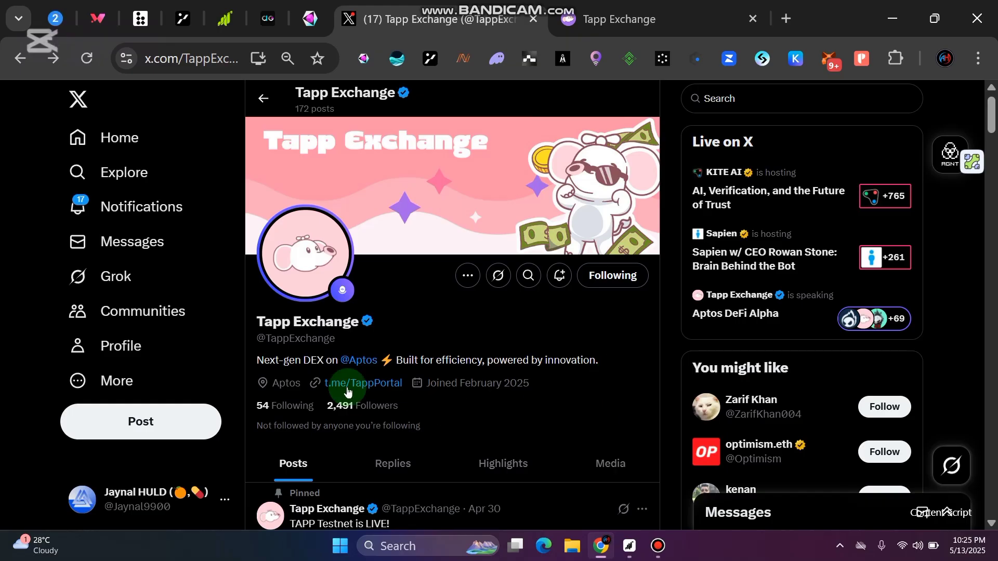
drag(264, 362, 321, 362)
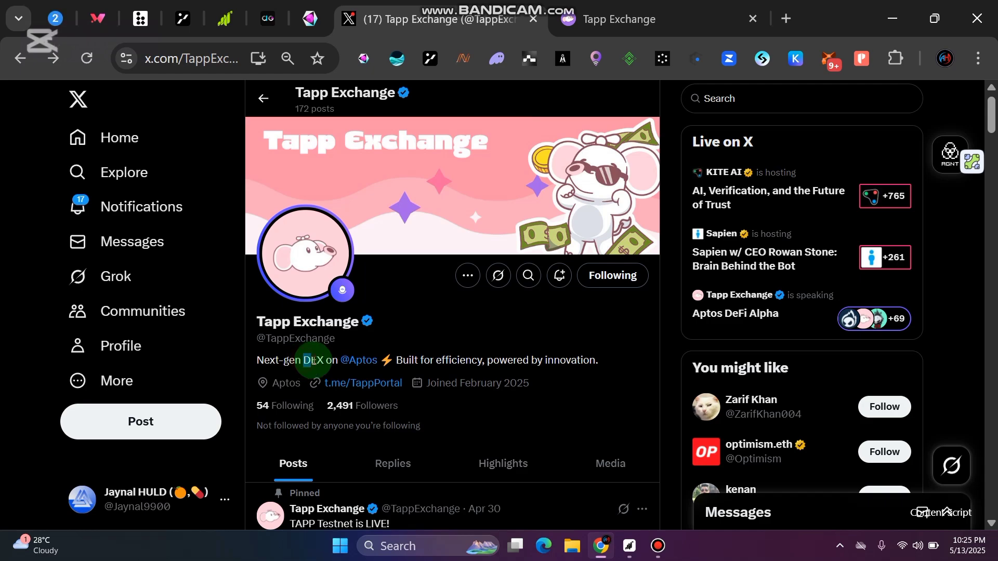
click(623, 353)
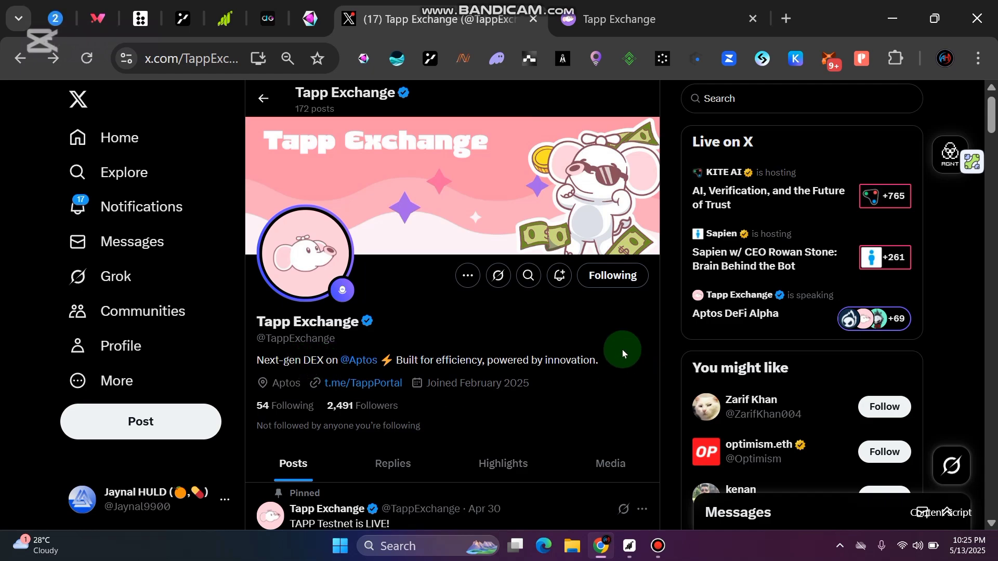
Switch to the Airdrop Ghost channel in Telegram, examine the "Today Target Project Secion 3" list and go to the newest post
key(ctrl+1)
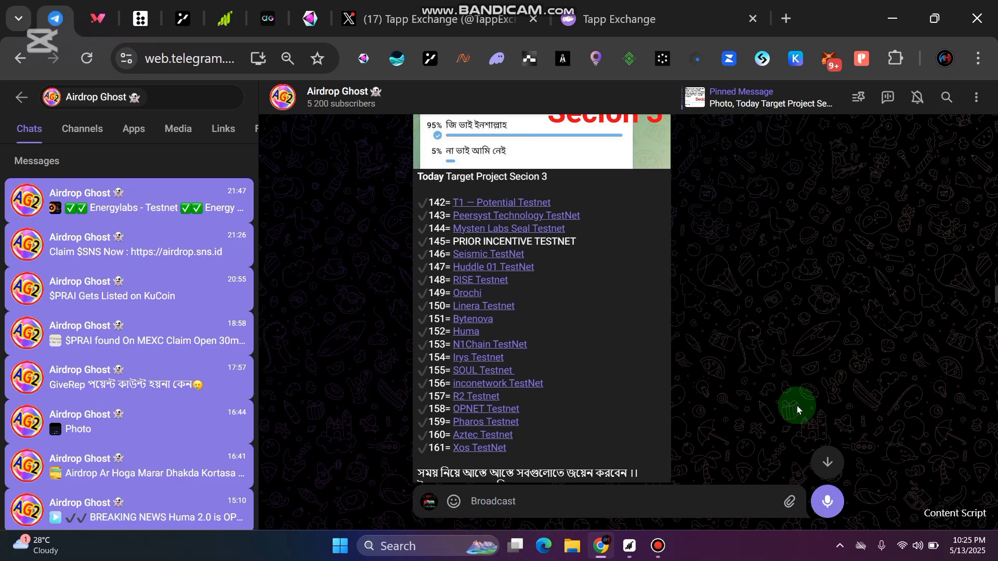
scroll(625, 299, up, 1)
scroll(625, 300, up, 3)
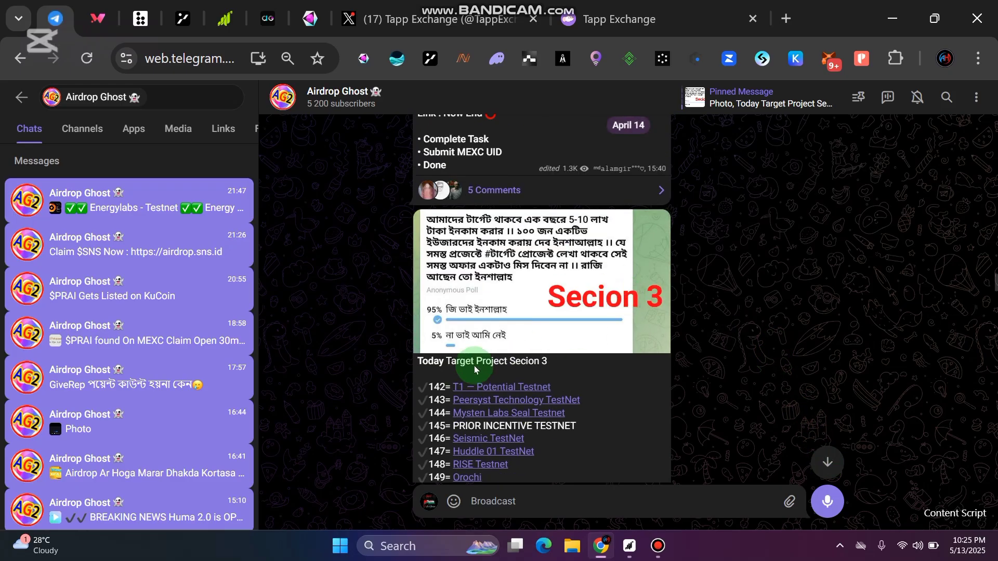
mouse_move(419, 361)
mouse_down()
mouse_move(553, 365)
mouse_move(414, 358)
mouse_up()
click(421, 366)
click(419, 367)
click(493, 385)
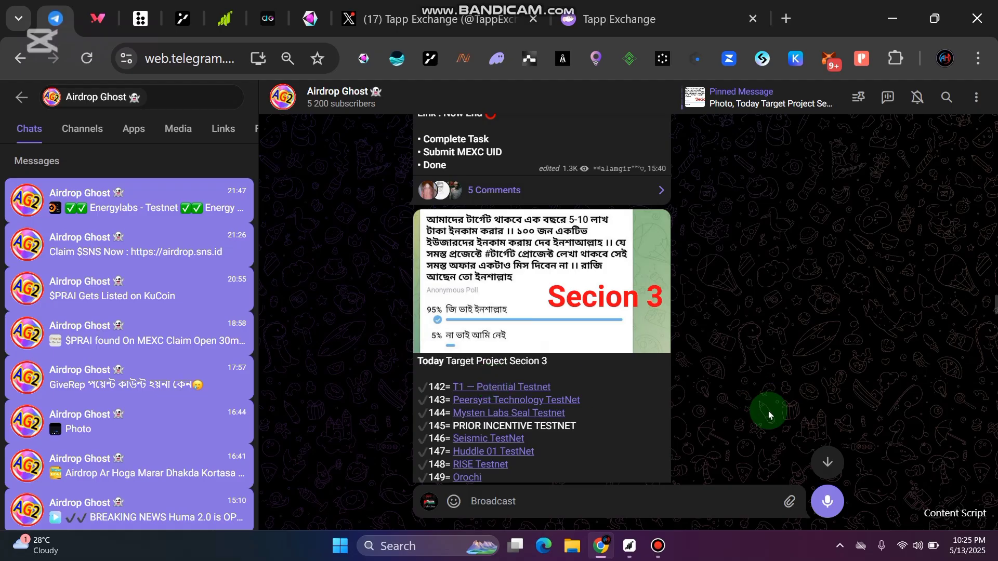
click(827, 462)
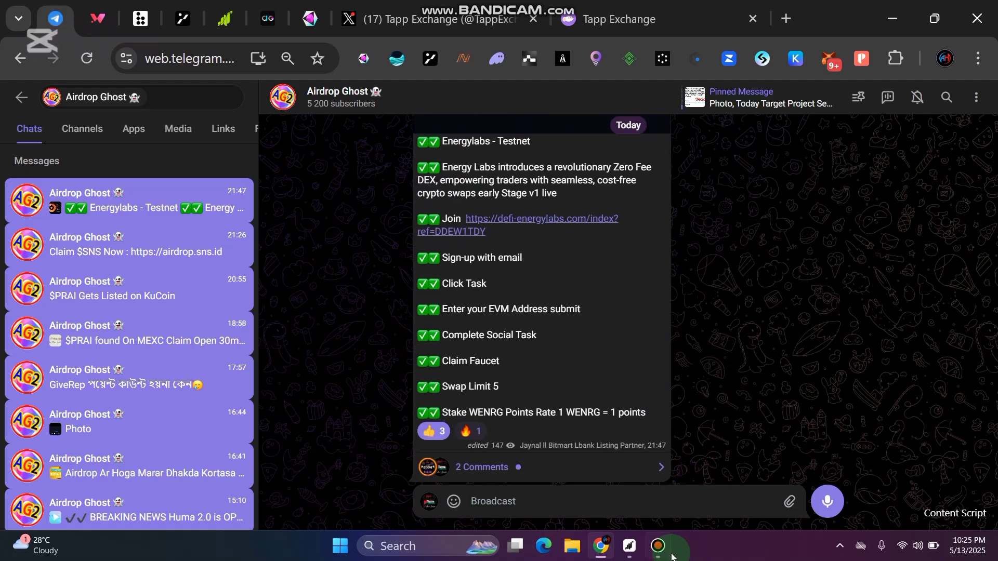
Open the Petra Aptos Wallet page in the Chrome Web Store from the link in the saved Tapp Exchange instructions
click(657, 546)
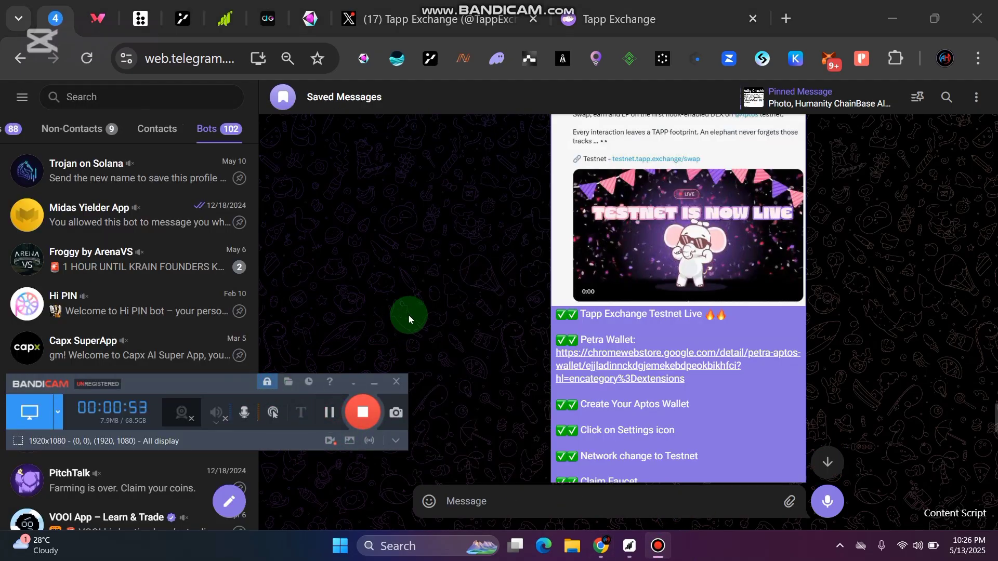
click(431, 295)
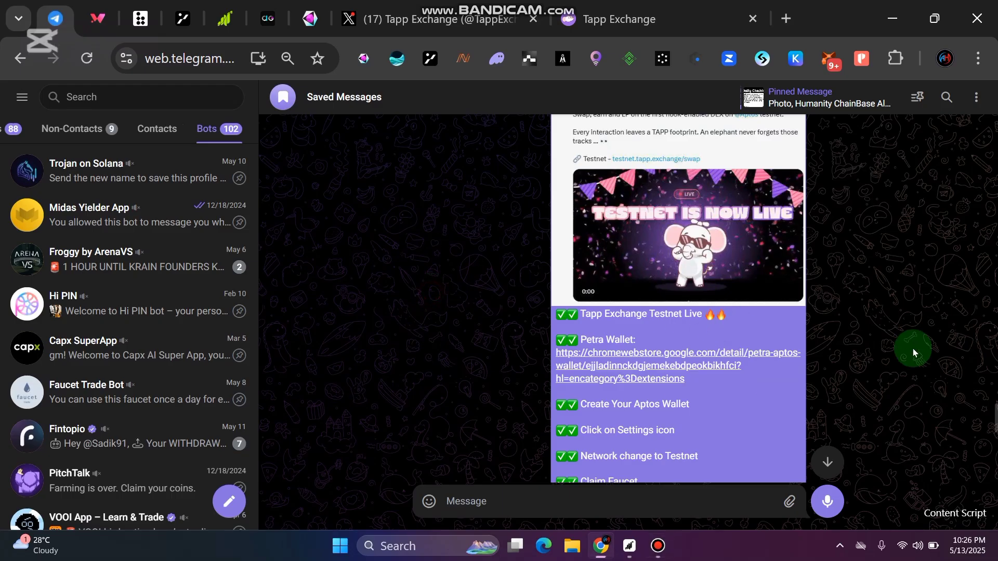
click(635, 353)
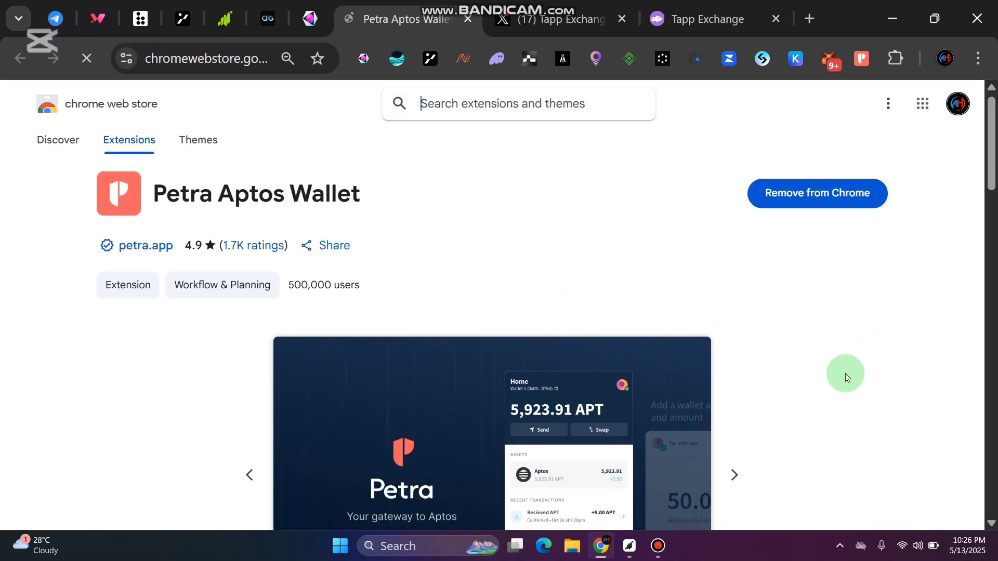
drag(155, 196, 528, 173)
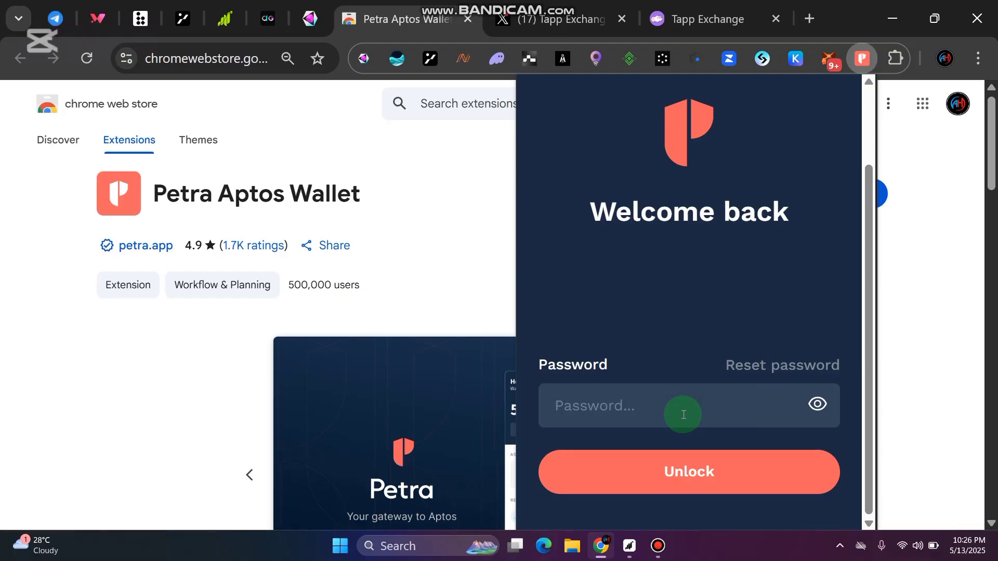
Unlock the Petra wallet extension by entering the wallet password
click(683, 414)
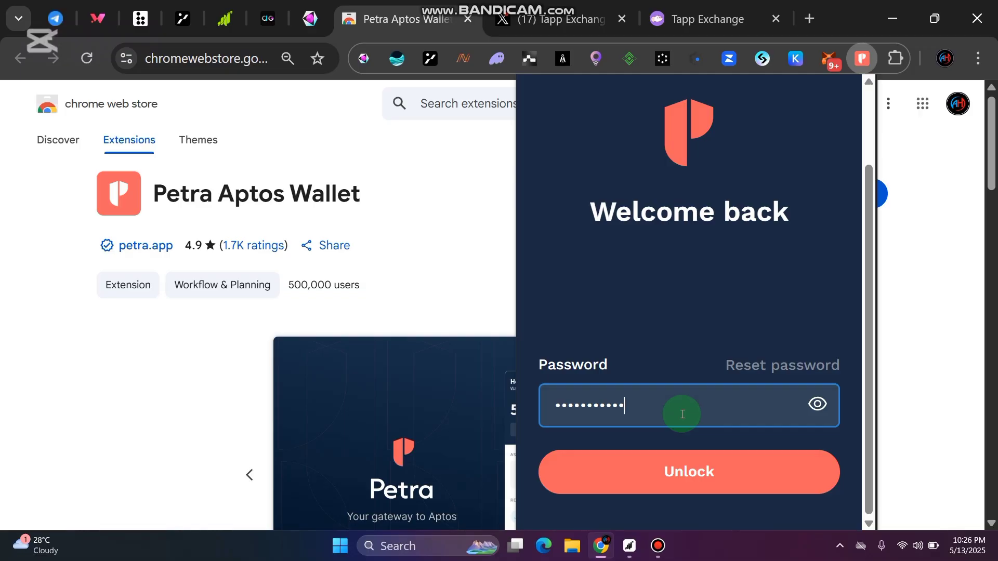
click(690, 465)
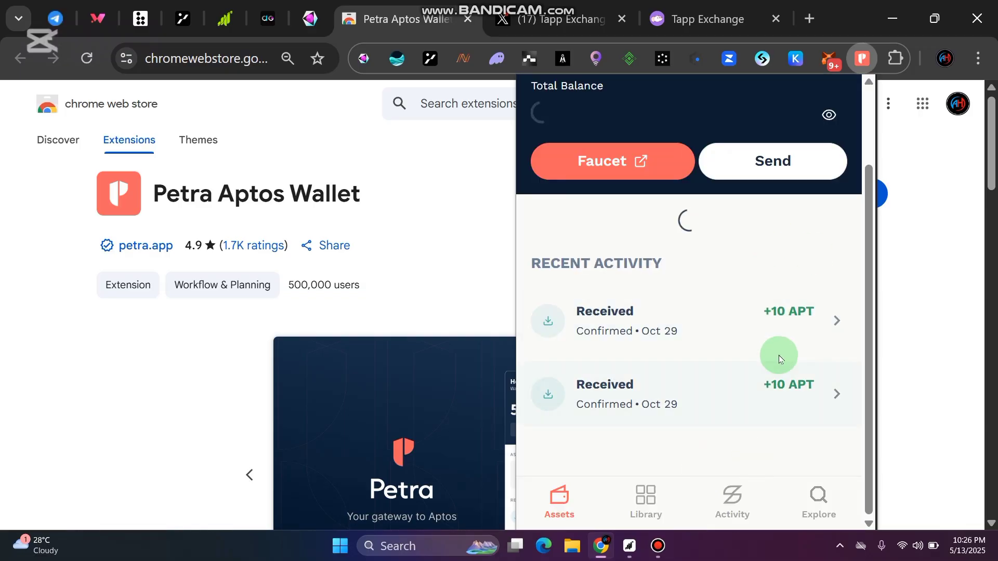
Check which network is selected in the Petra wallet's settings and return to the wallet's home view
scroll(793, 350, up, 2)
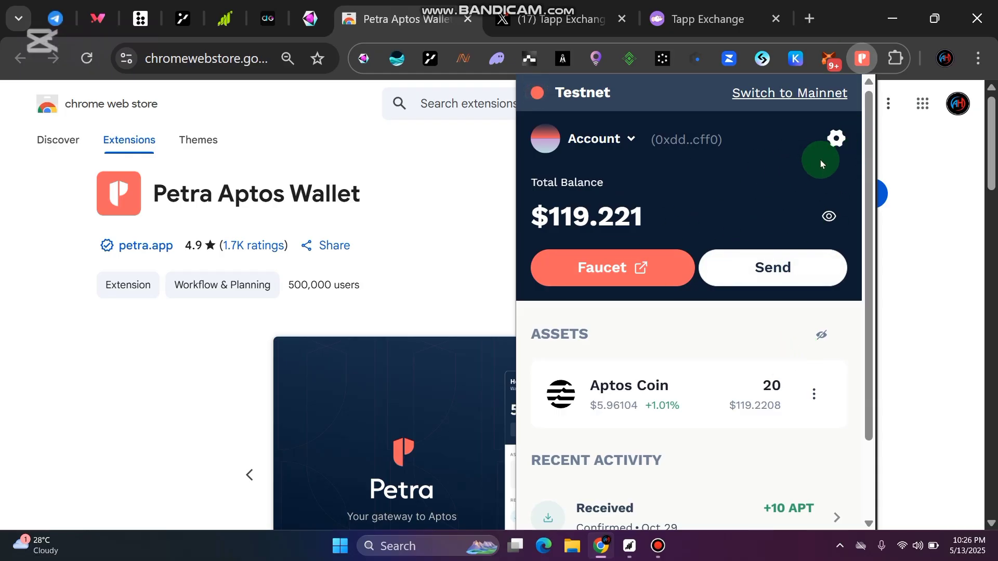
click(832, 140)
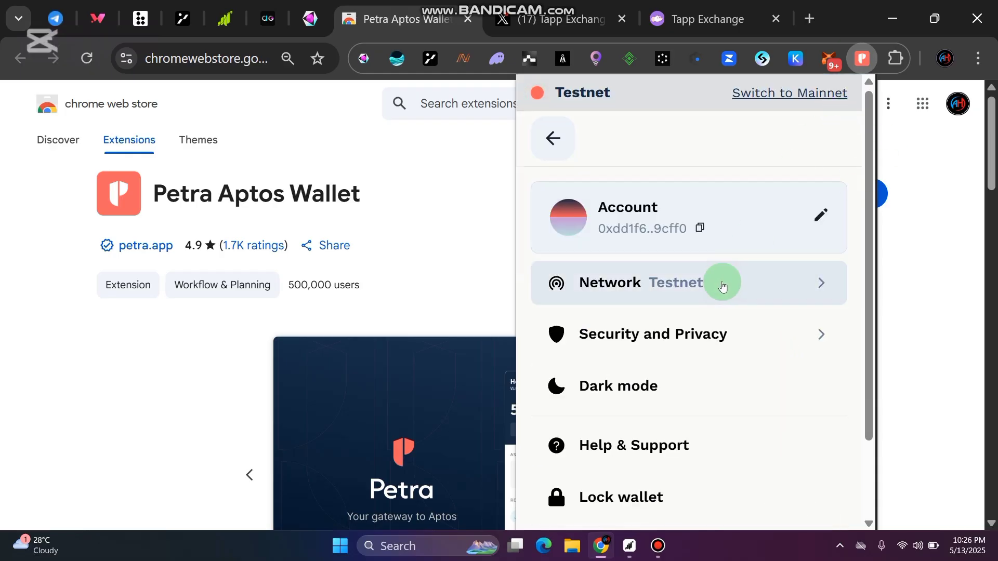
click(690, 284)
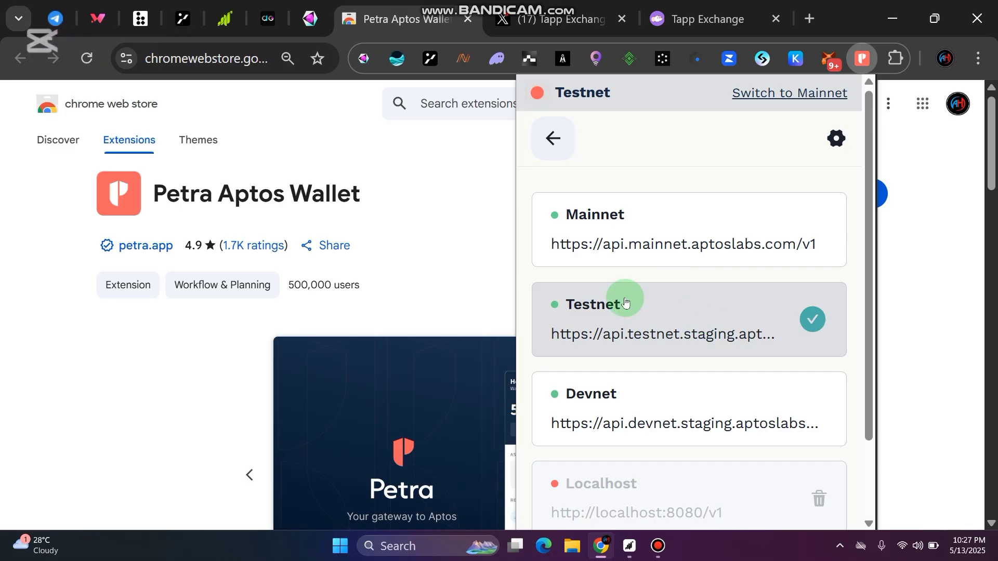
click(554, 151)
click(554, 148)
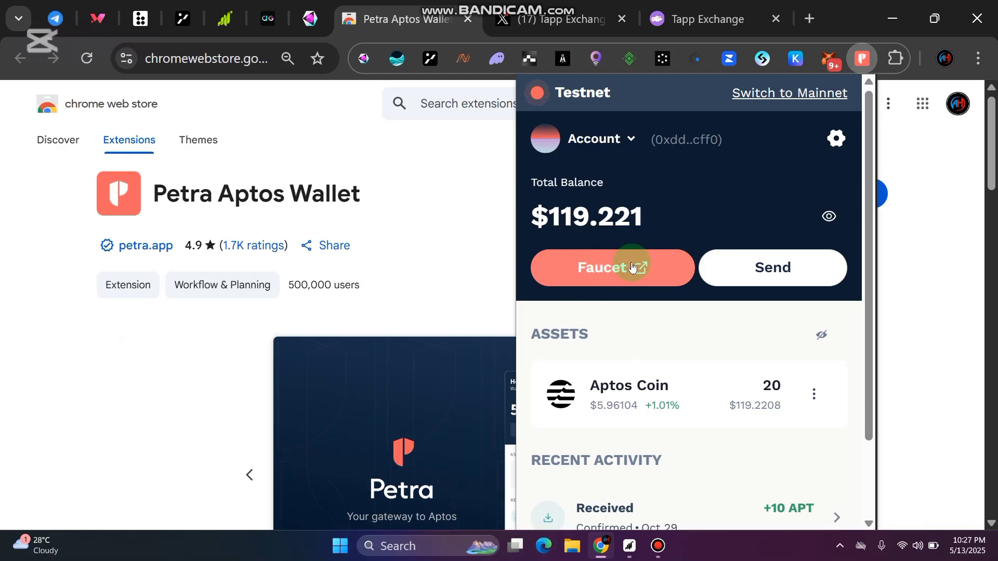
Open the Aptos faucet page at aptos.dev/en/network/faucet from the saved Tapp Exchange instructions in Telegram
key(ctrl+1)
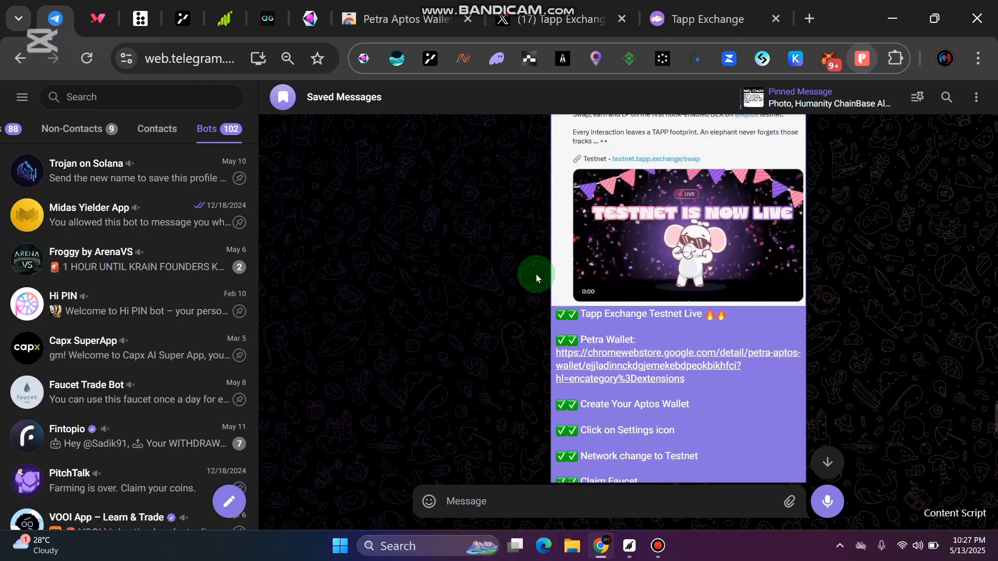
scroll(727, 343, down, 4)
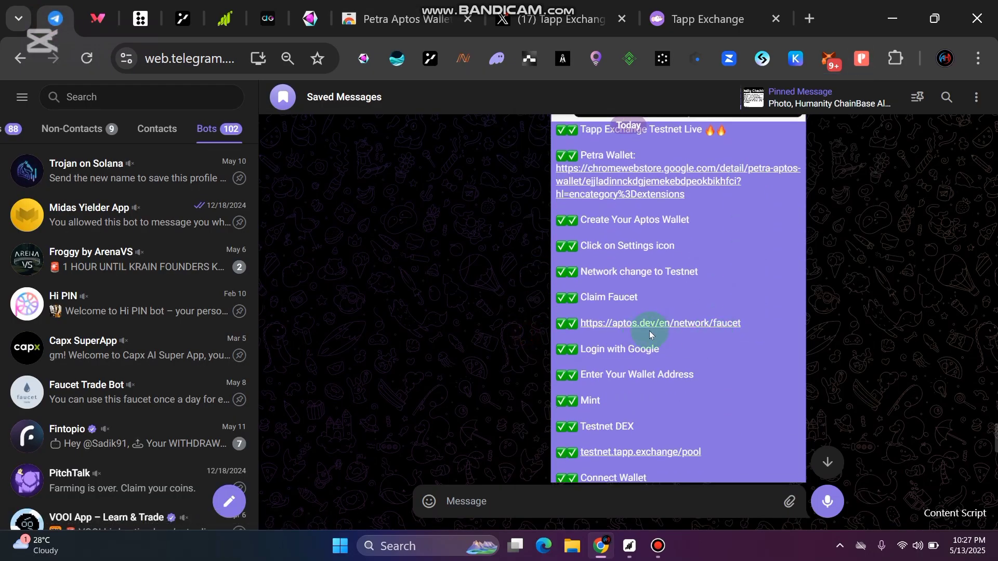
click(681, 324)
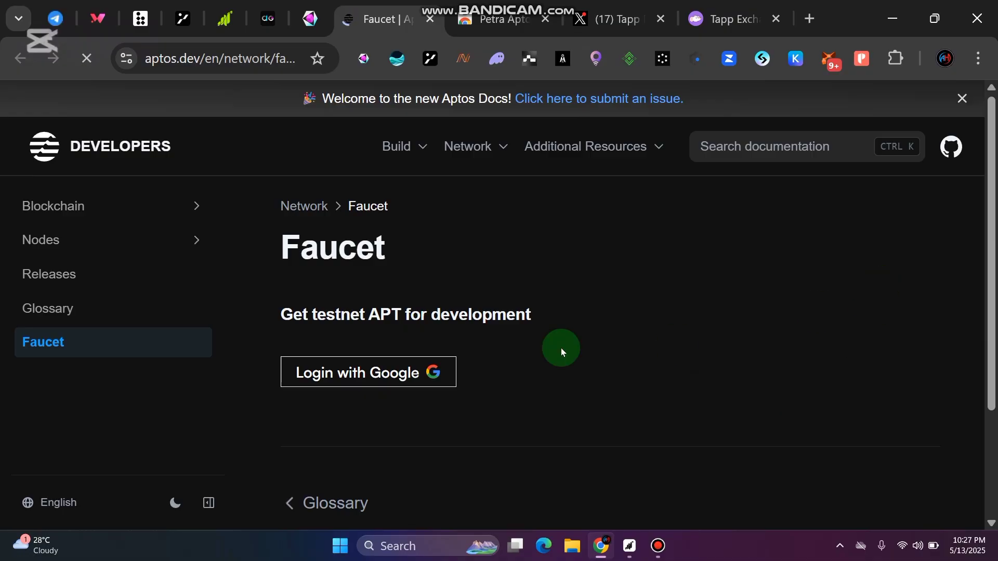
double_click(388, 253)
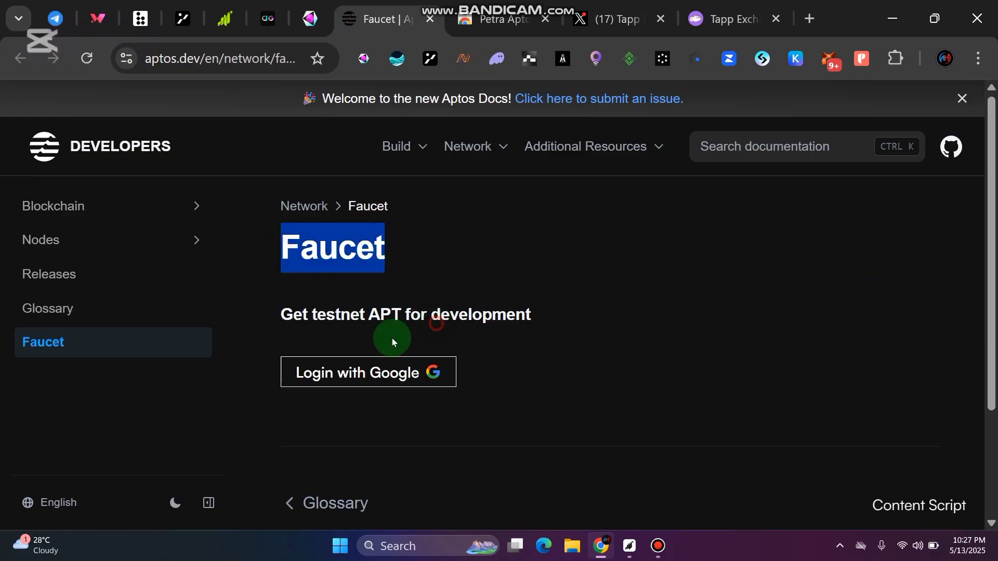
click(437, 323)
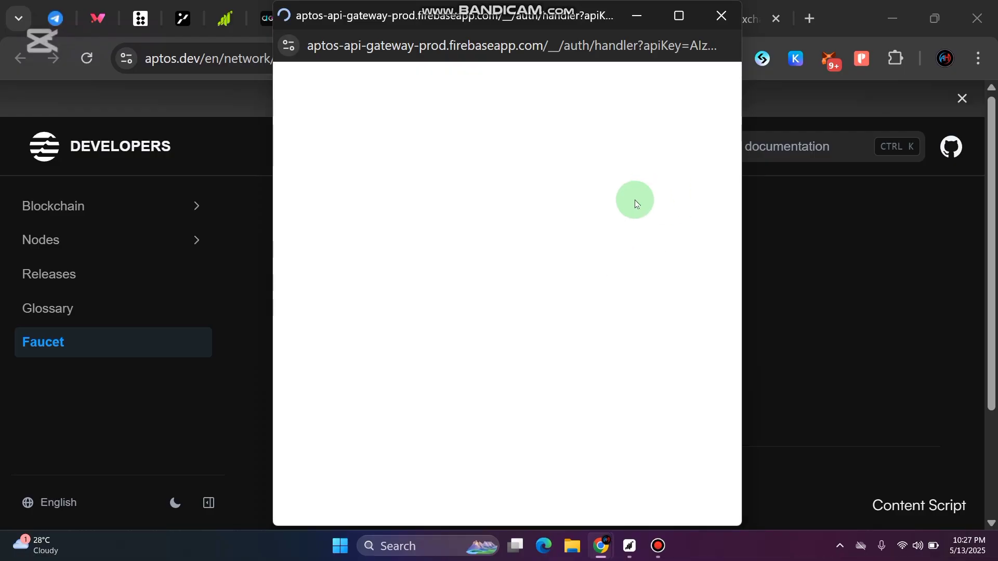
Choose the second listed Google account for the faucet's Google sign-in
click(658, 545)
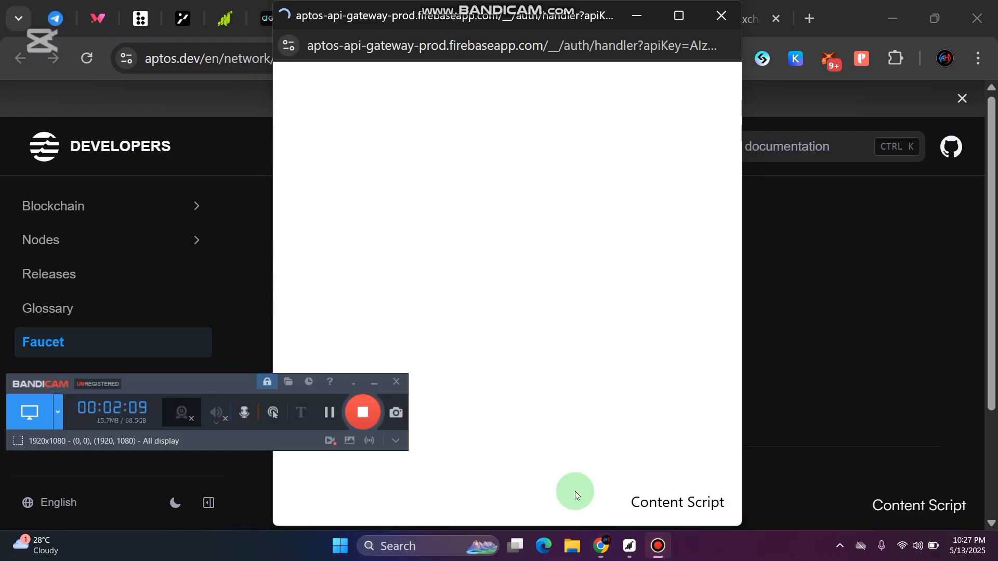
drag(329, 416, 798, 508)
click(419, 466)
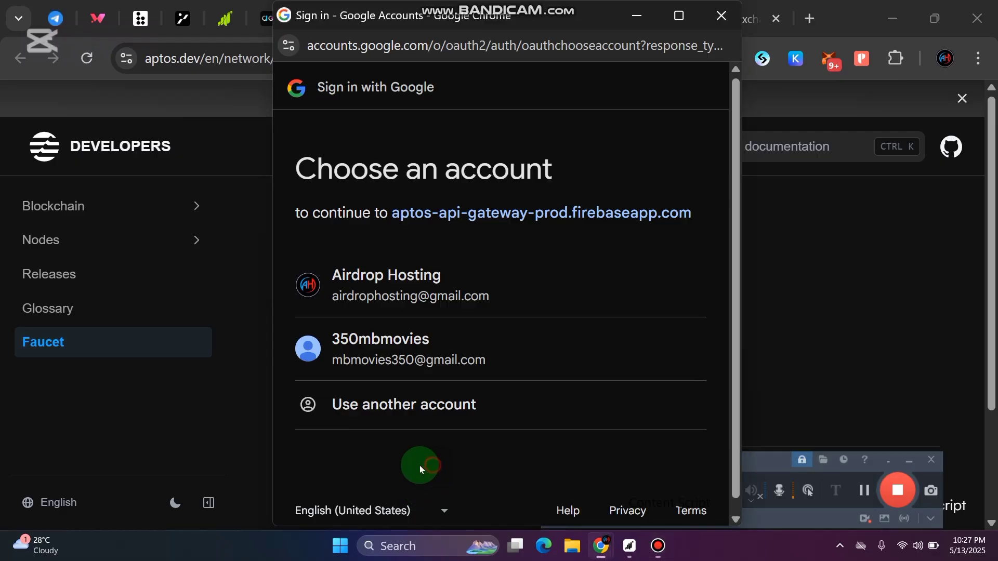
click(439, 365)
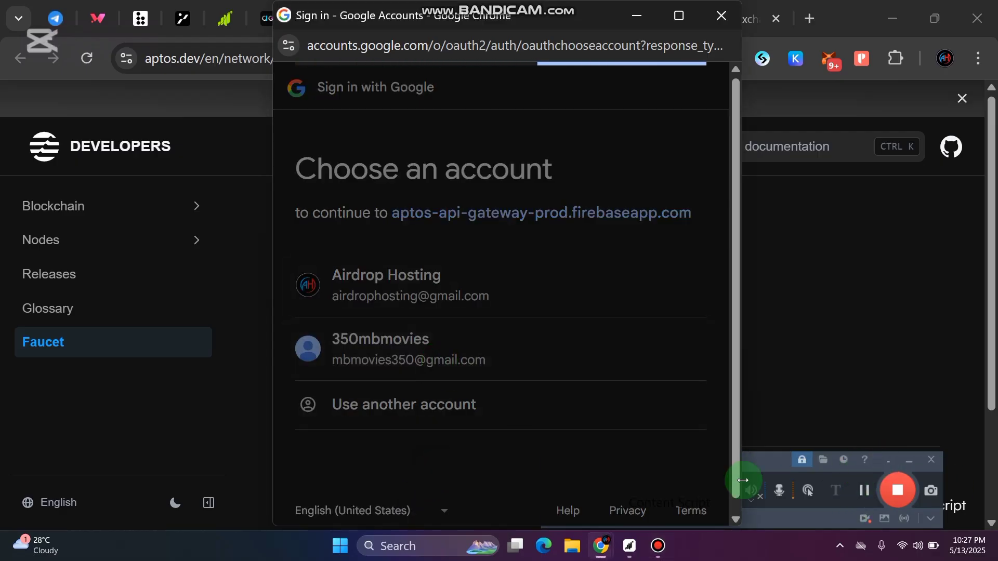
Approve the Google sign-in to aptos-api-gateway-prod.firebaseapp.com to finish logging in to the faucet
click(778, 460)
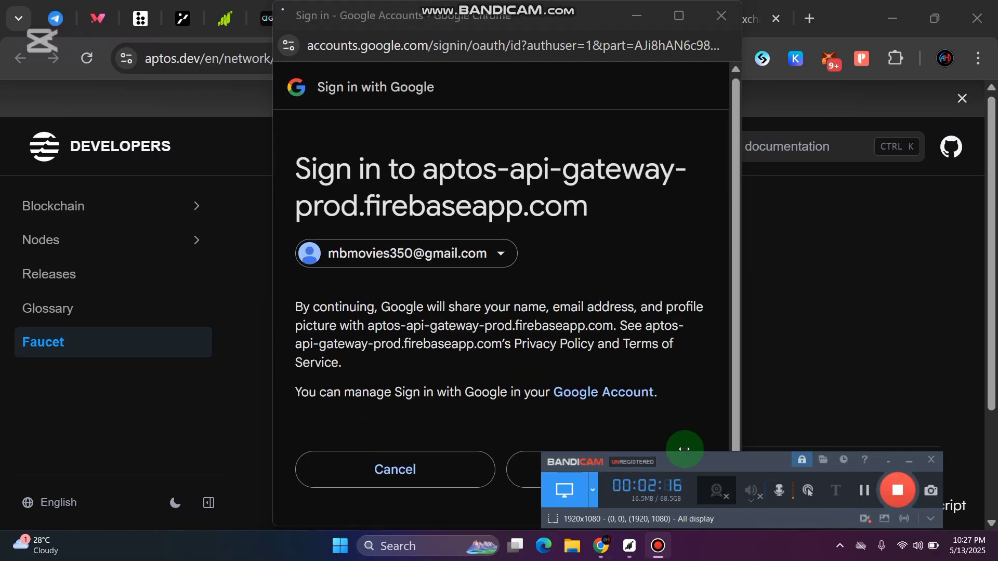
click(654, 391)
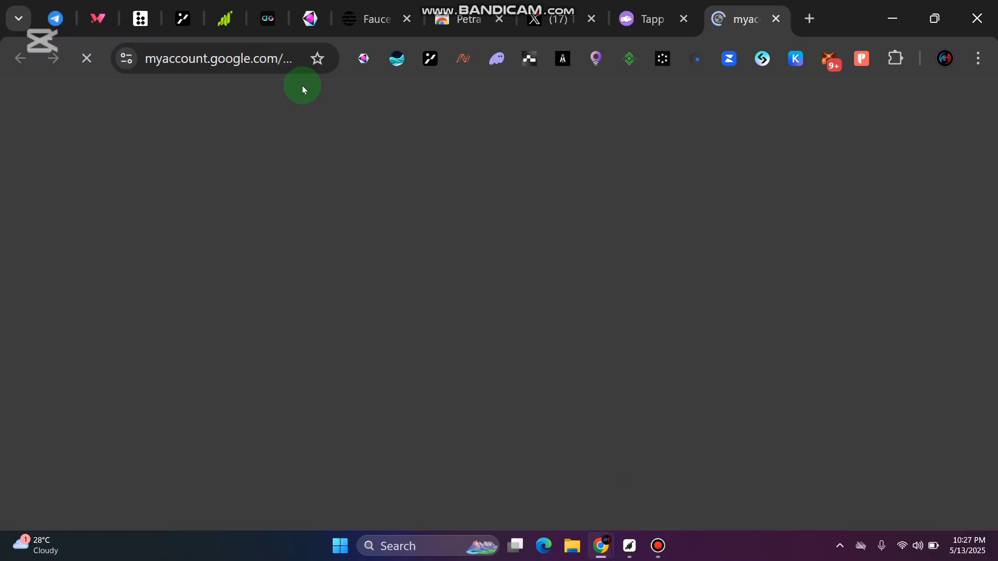
click(368, 19)
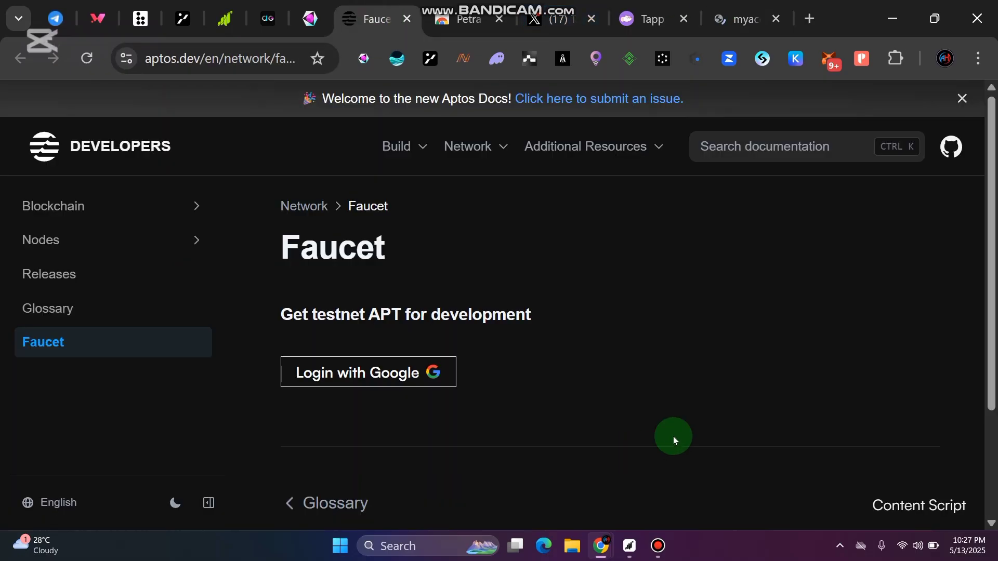
mouse_move(601, 546)
click(674, 485)
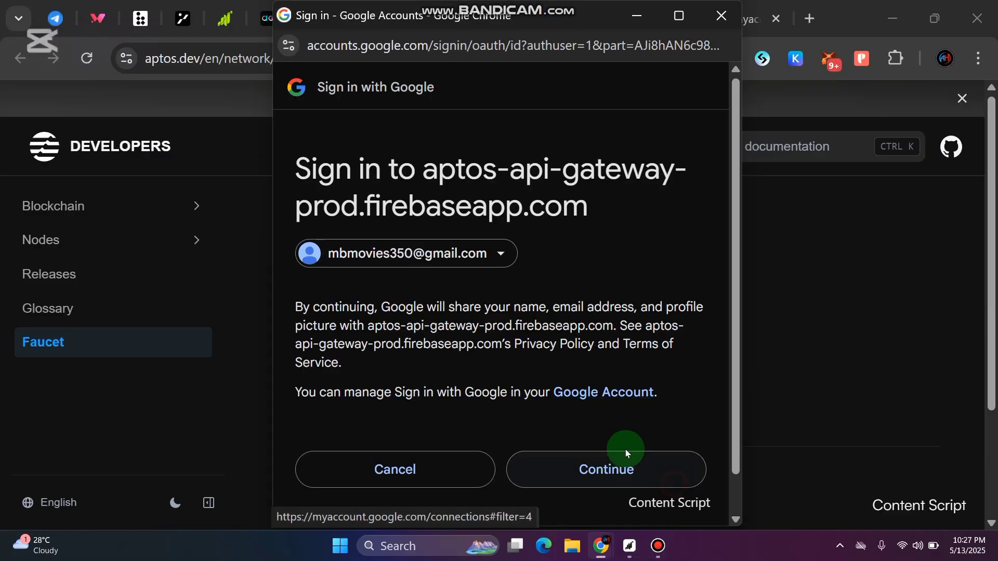
click(635, 467)
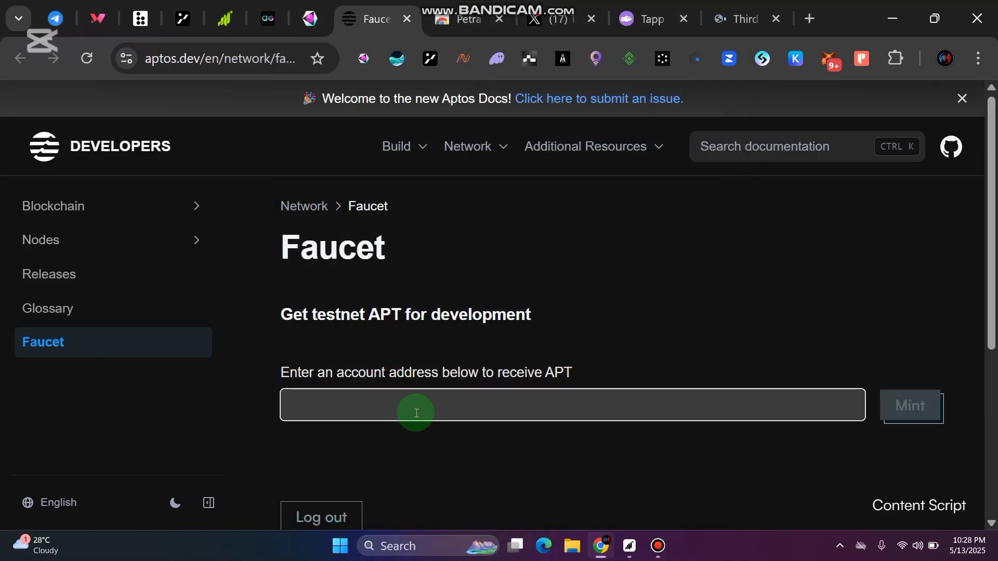
Copy the account's wallet address from the Petra wallet and paste it into the faucet's account address field
click(393, 410)
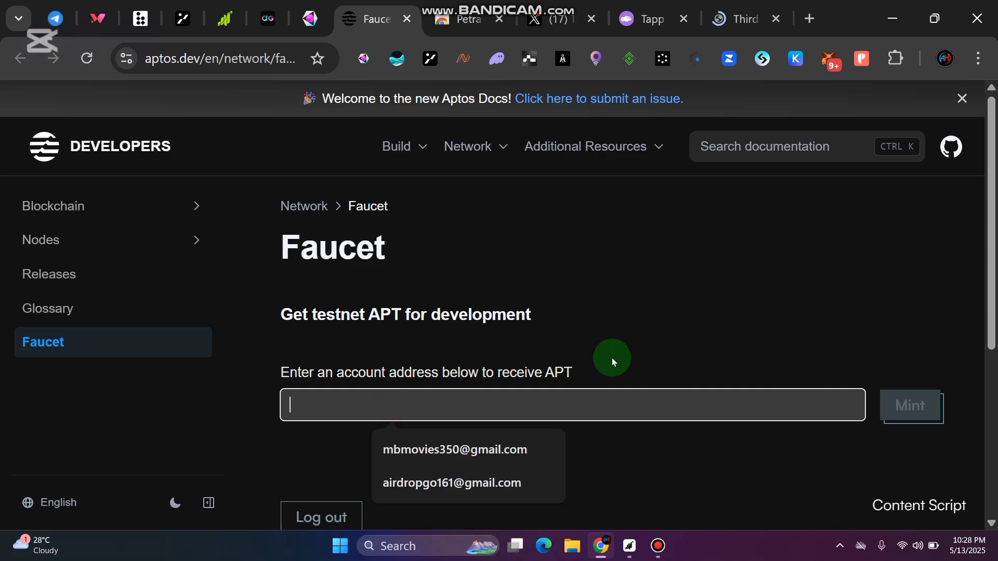
double_click(348, 373)
shift+click(588, 377)
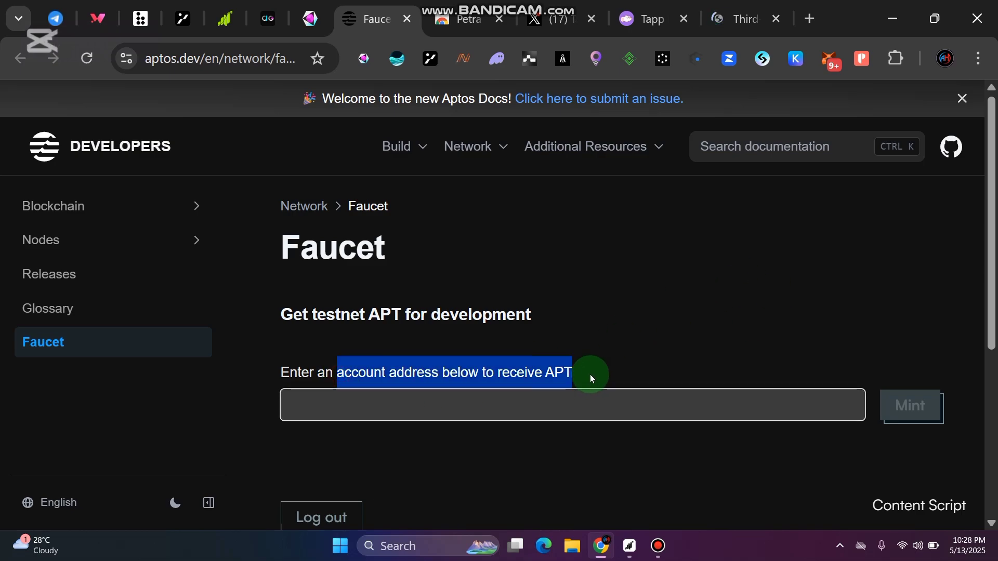
click(826, 163)
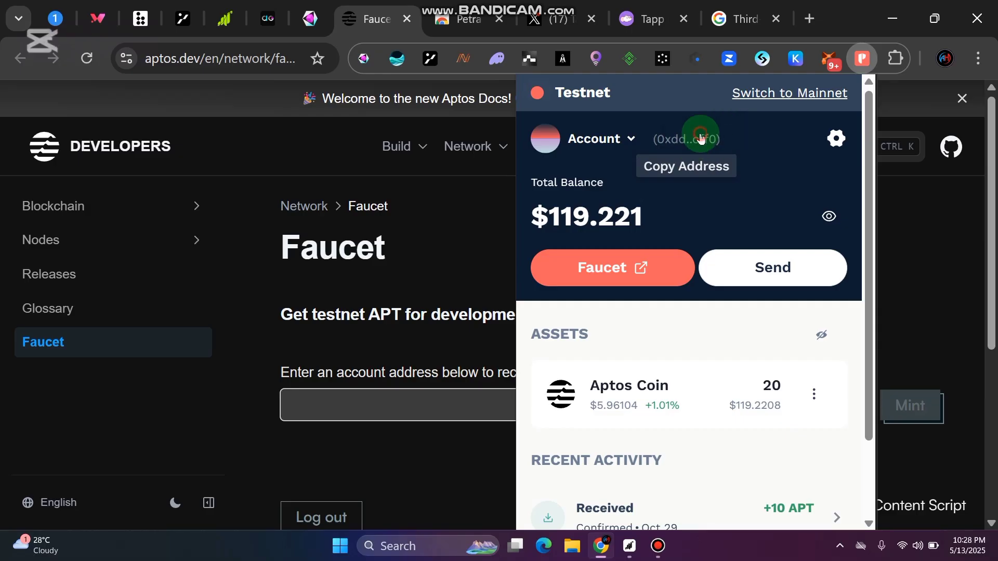
right_click(335, 407)
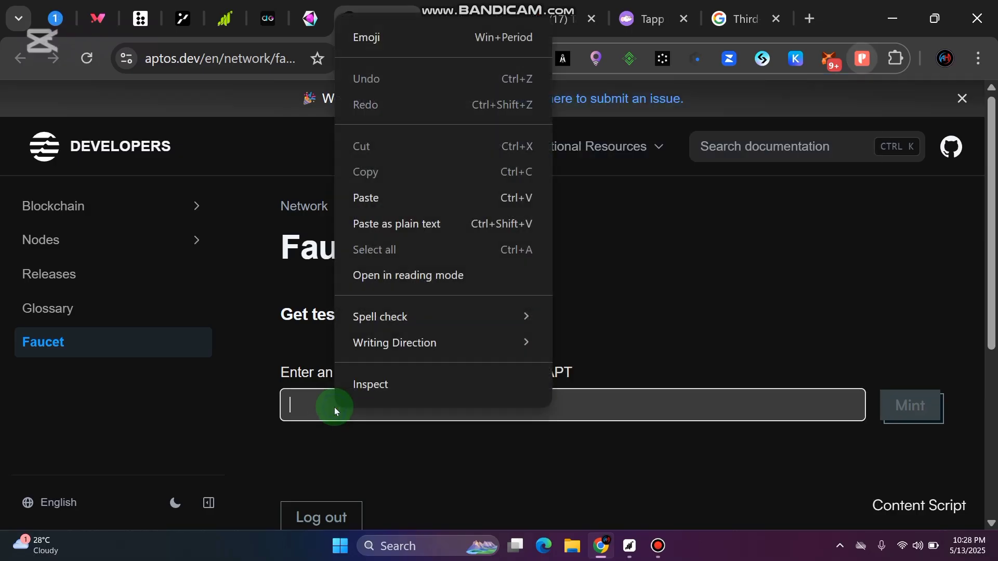
click(364, 196)
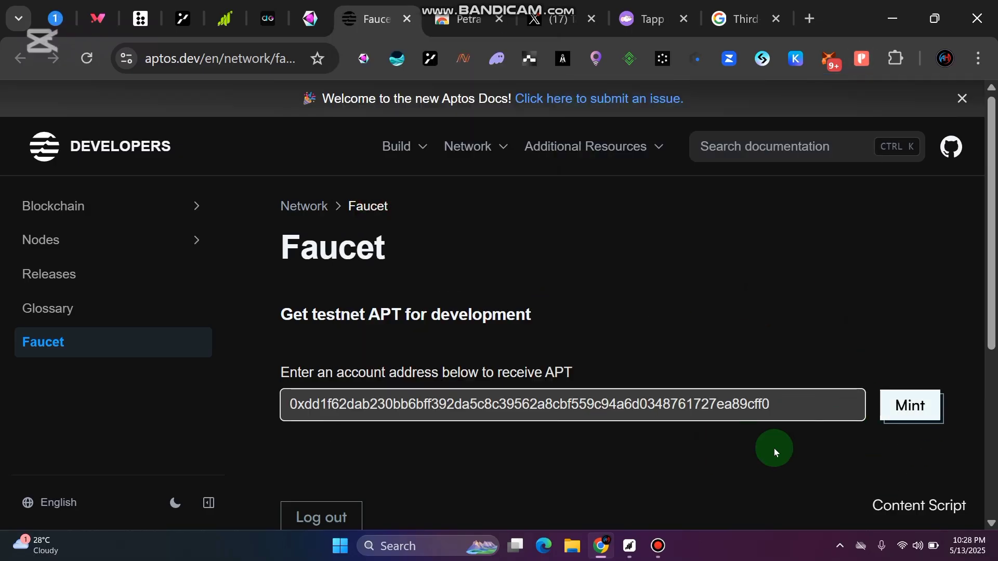
Mint test APT from the Aptos faucet to the entered wallet address
click(915, 408)
scroll(874, 265, down, 3)
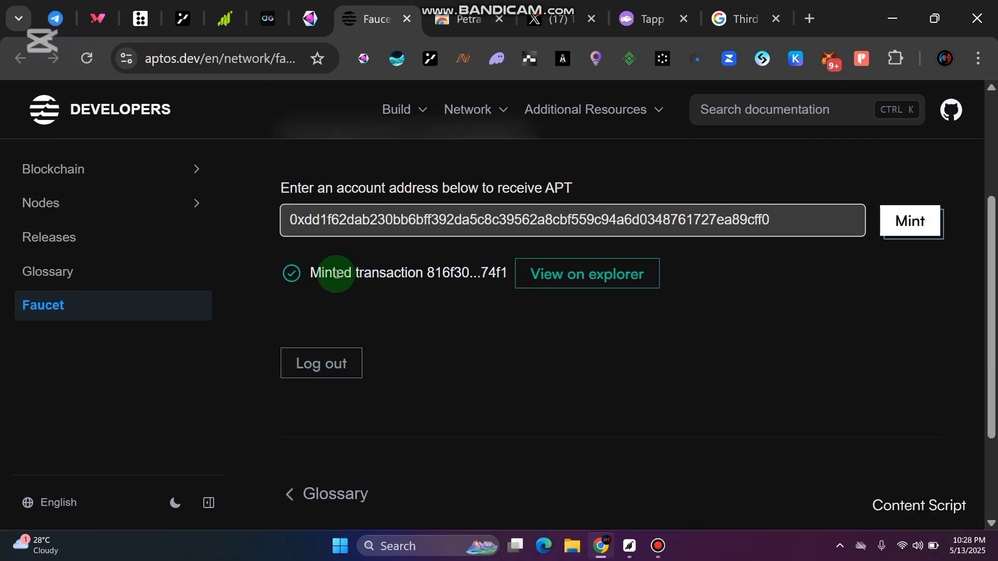
drag(320, 276, 466, 276)
click(462, 285)
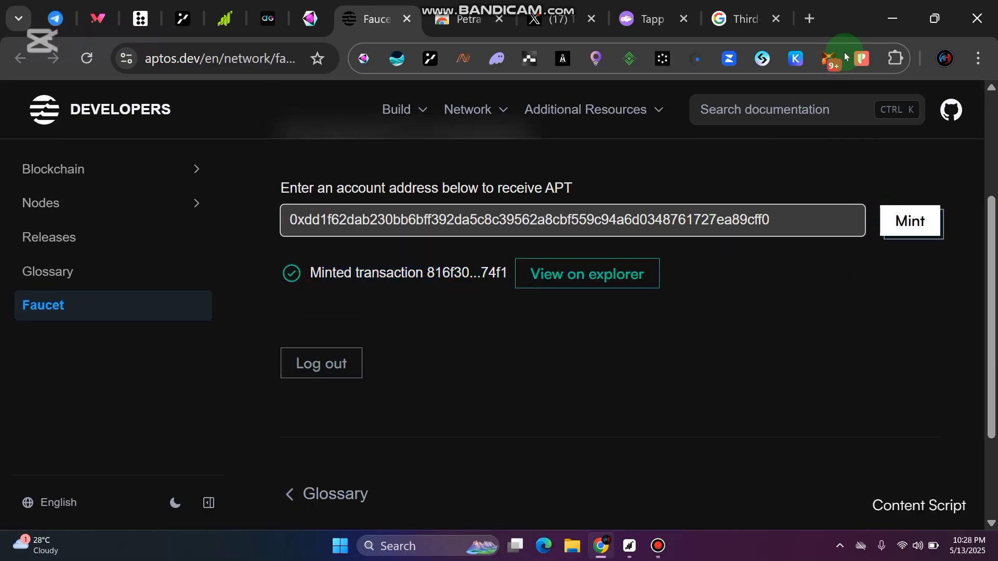
Check the Aptos Coin balance and the recent activity in the Petra wallet
click(861, 59)
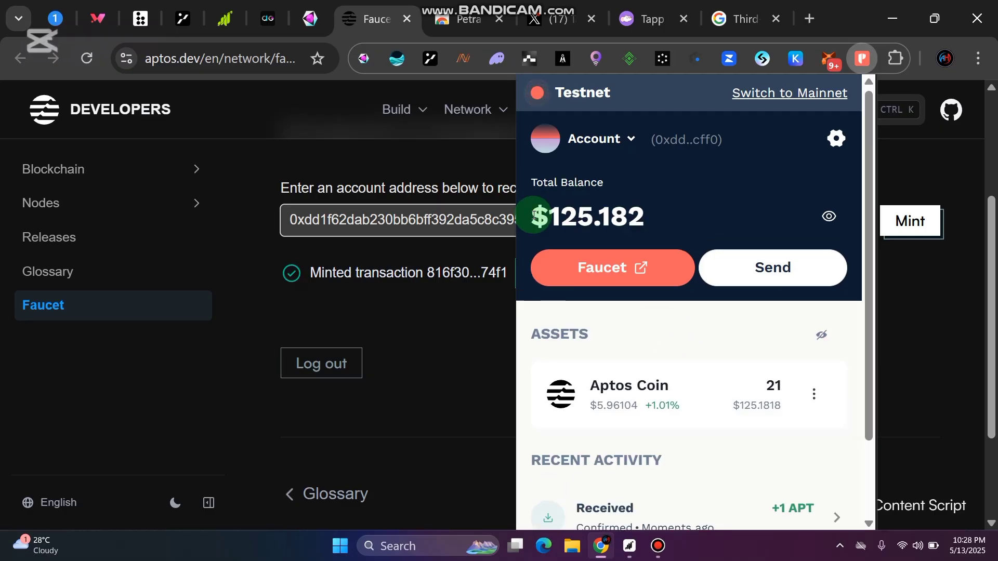
drag(544, 217, 660, 217)
click(815, 461)
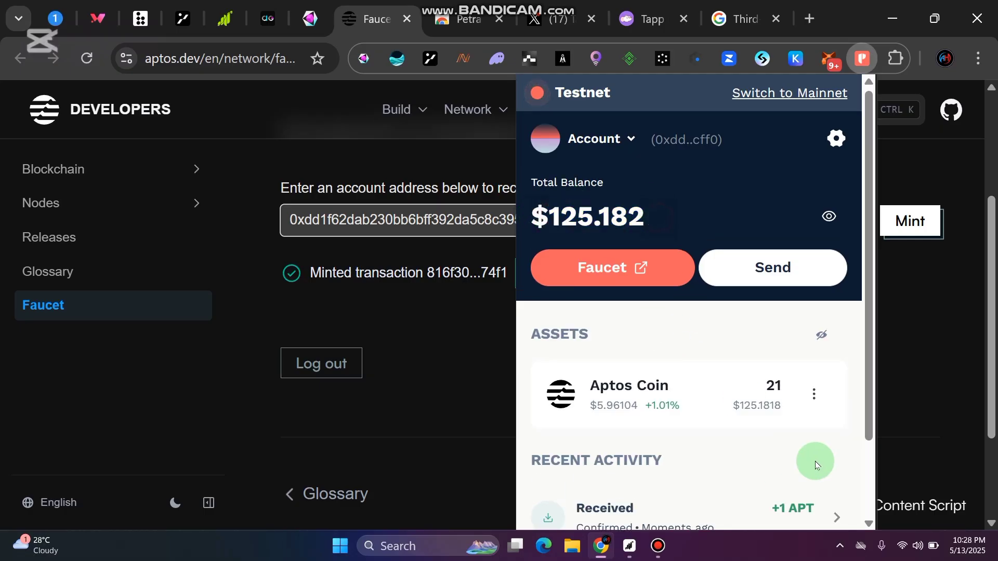
click(799, 383)
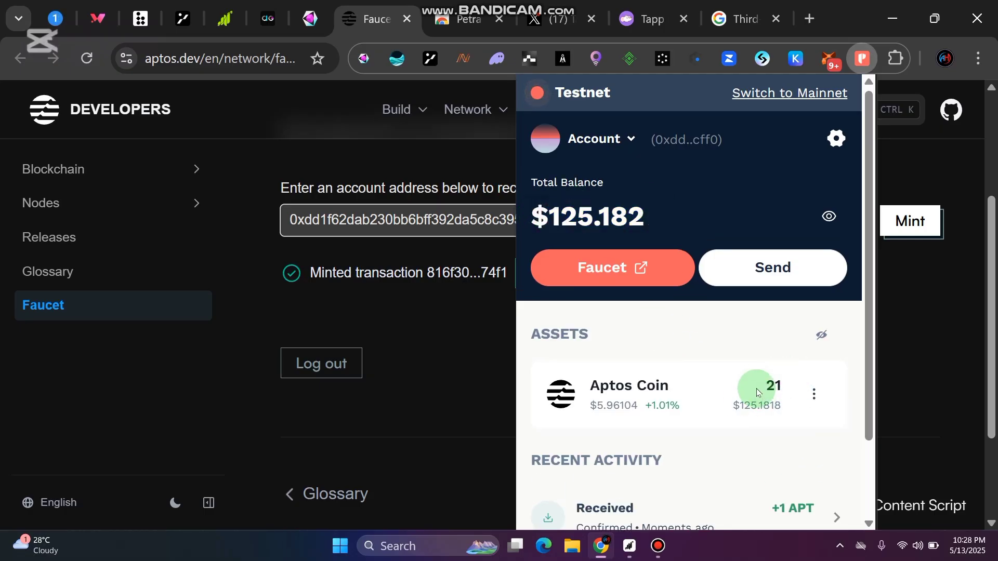
scroll(774, 385, down, 3)
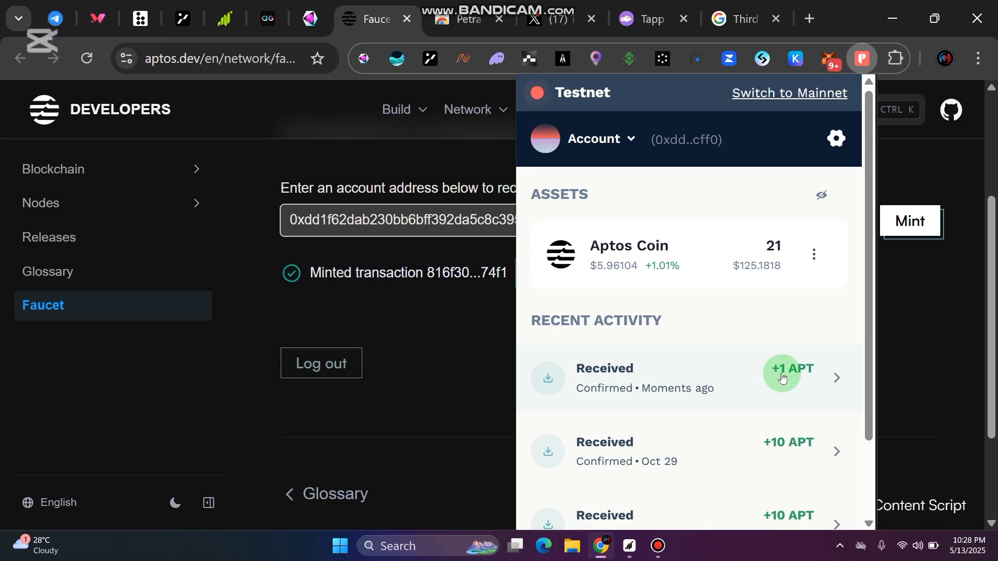
click(467, 327)
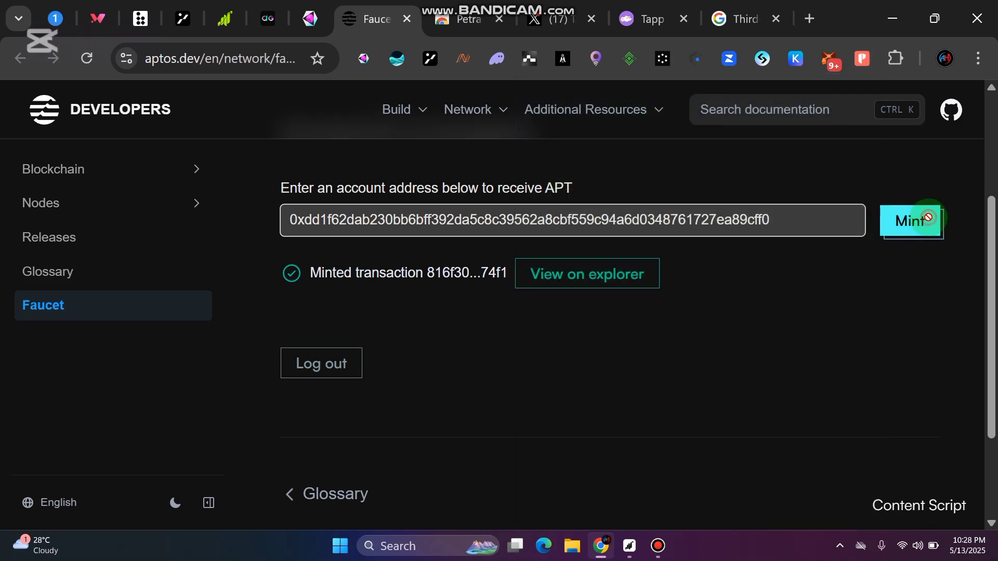
Mint test APT to the same address a second time and check its receipt in the Petra wallet
click(915, 221)
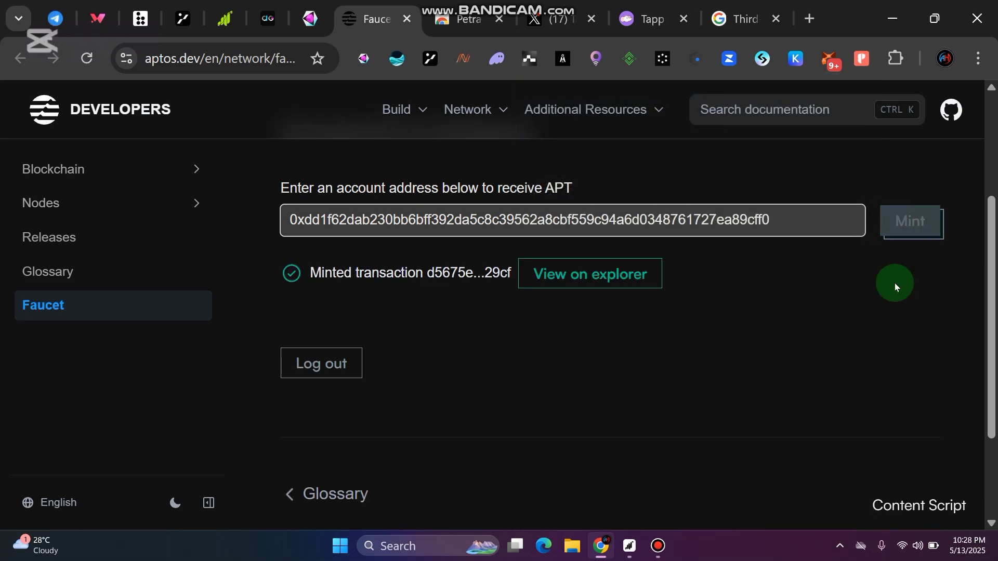
click(862, 58)
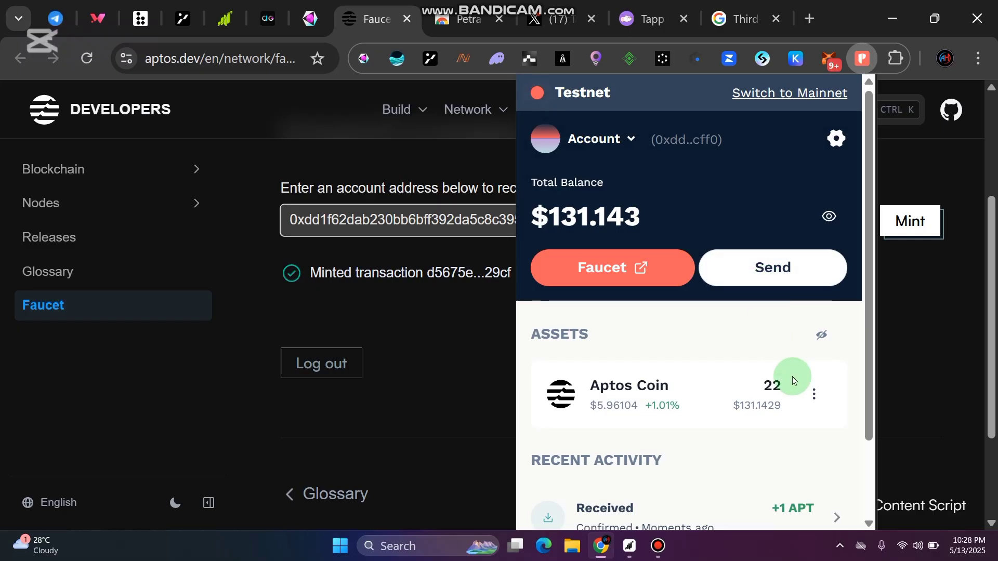
scroll(800, 390, down, 2)
scroll(811, 389, down, 3)
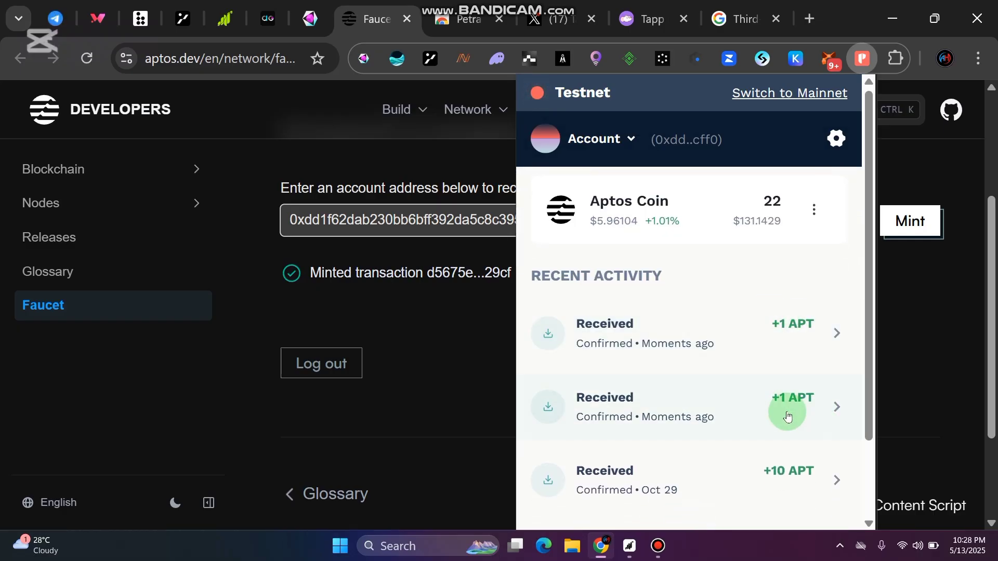
click(448, 305)
Keep minting test APT to the same address until the faucet's daily request allowance is used up
click(914, 230)
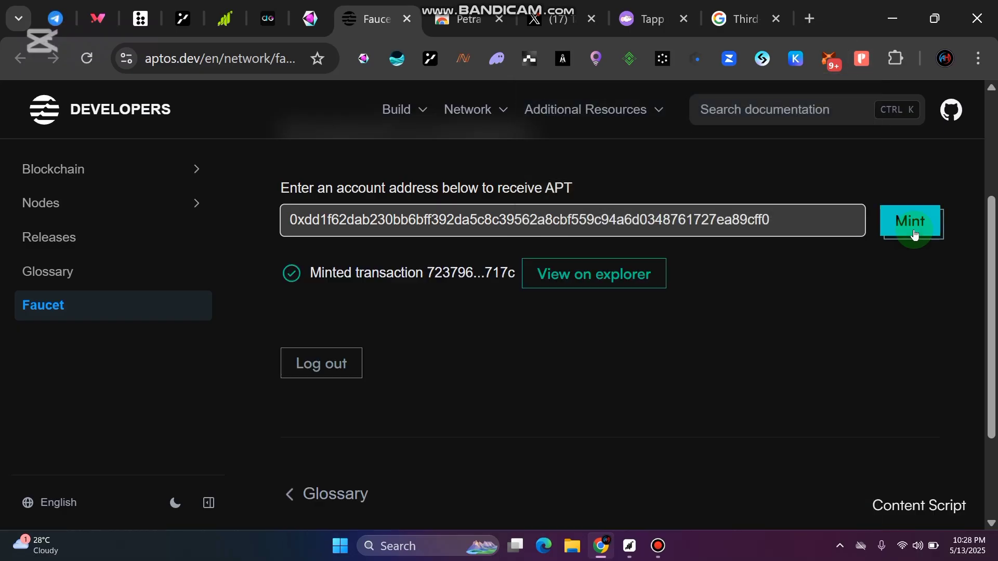
click(914, 230)
click(914, 230)
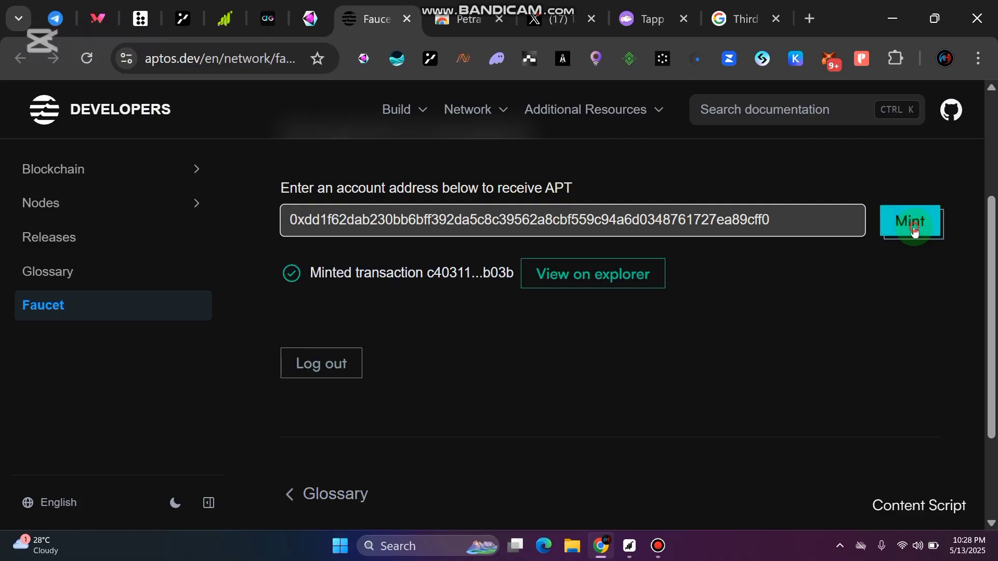
click(914, 231)
click(914, 231)
drag(601, 272, 751, 270)
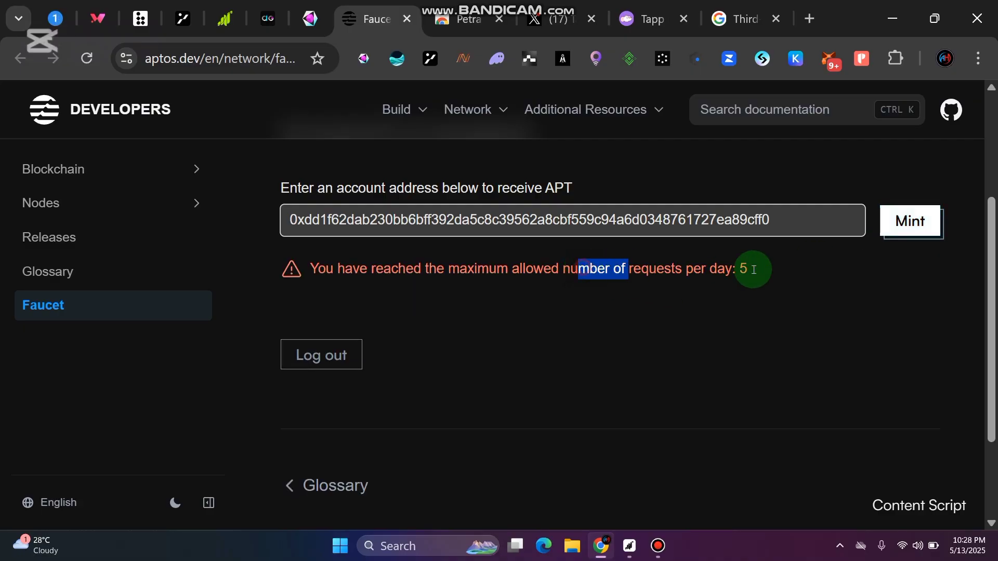
drag(662, 270, 784, 275)
click(778, 276)
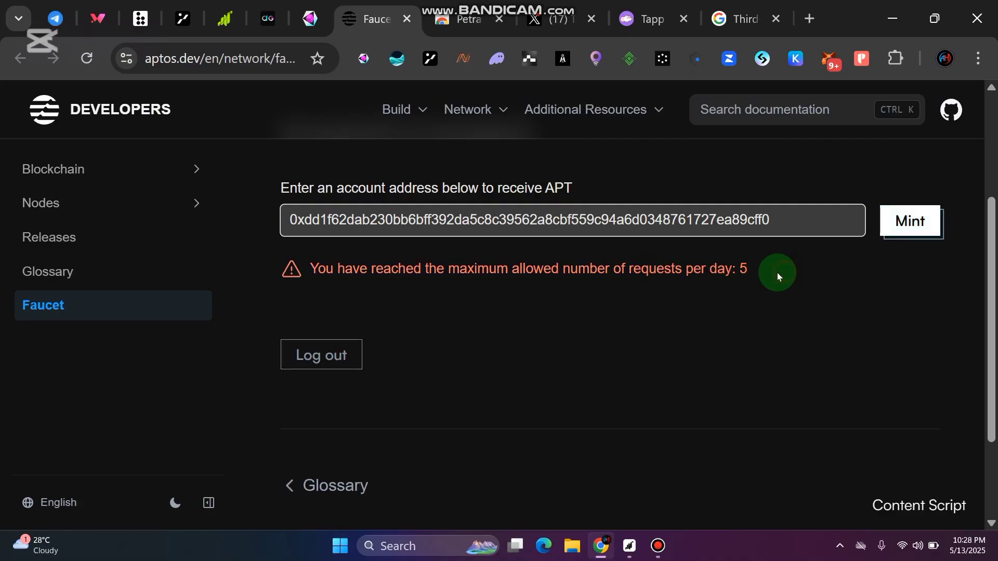
triple_click(745, 270)
click(738, 271)
Review all the received APT transactions in the Petra wallet's recent activity
click(862, 59)
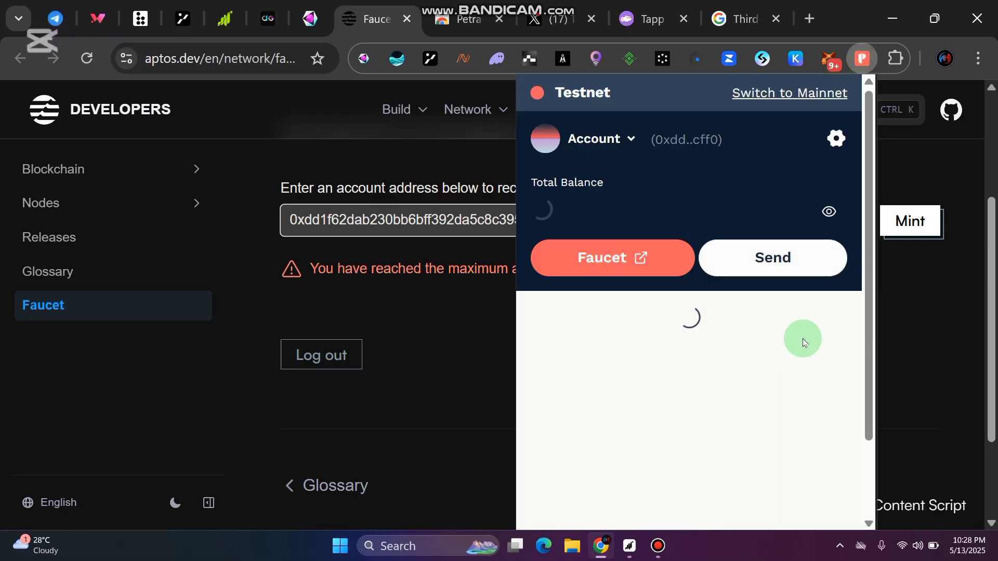
scroll(795, 334, down, 5)
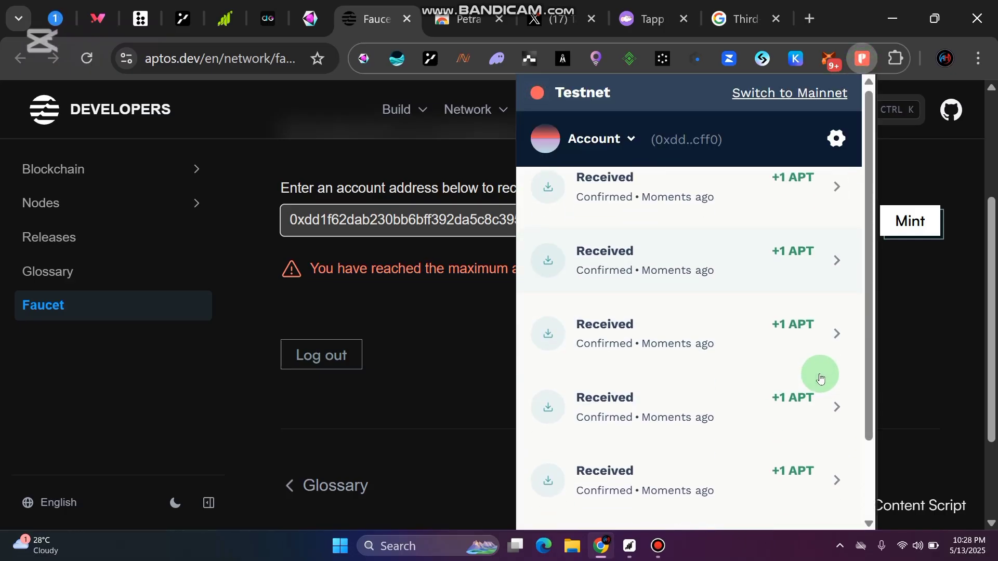
scroll(815, 428, up, 5)
click(615, 247)
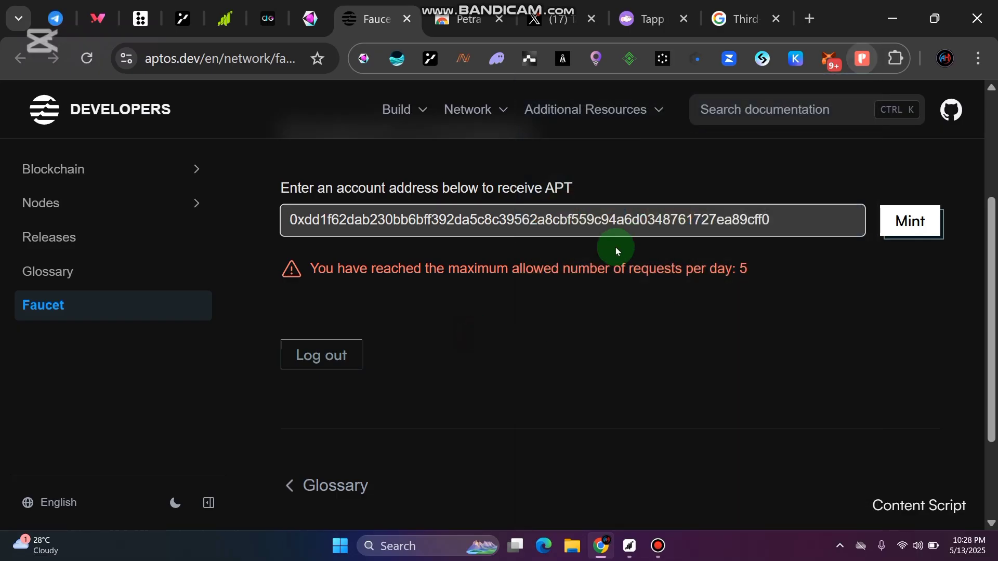
Open the testnet DEX link testnet.tapp.exchange/pool from the saved Tapp Exchange instructions in Telegram
click(55, 18)
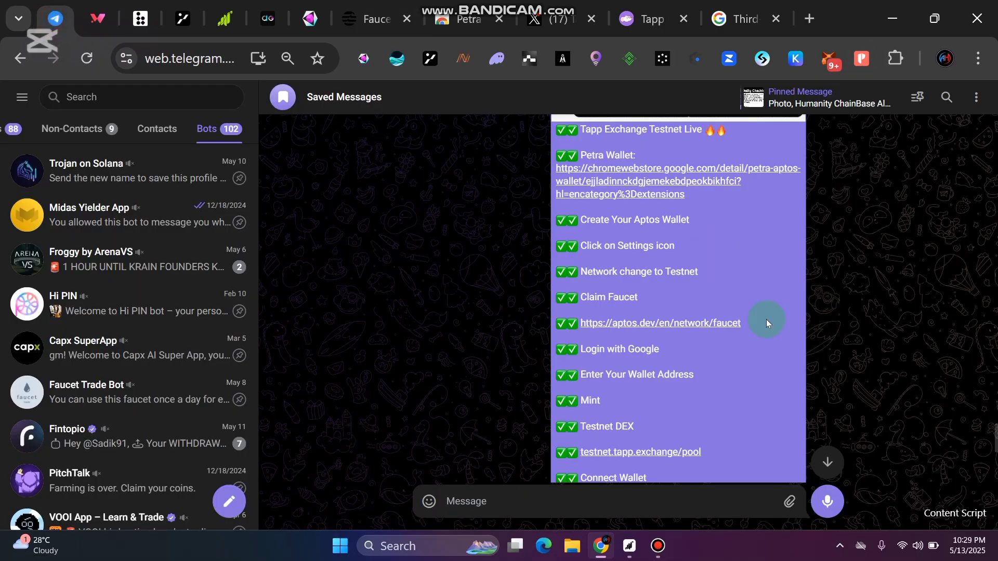
scroll(764, 322, down, 2)
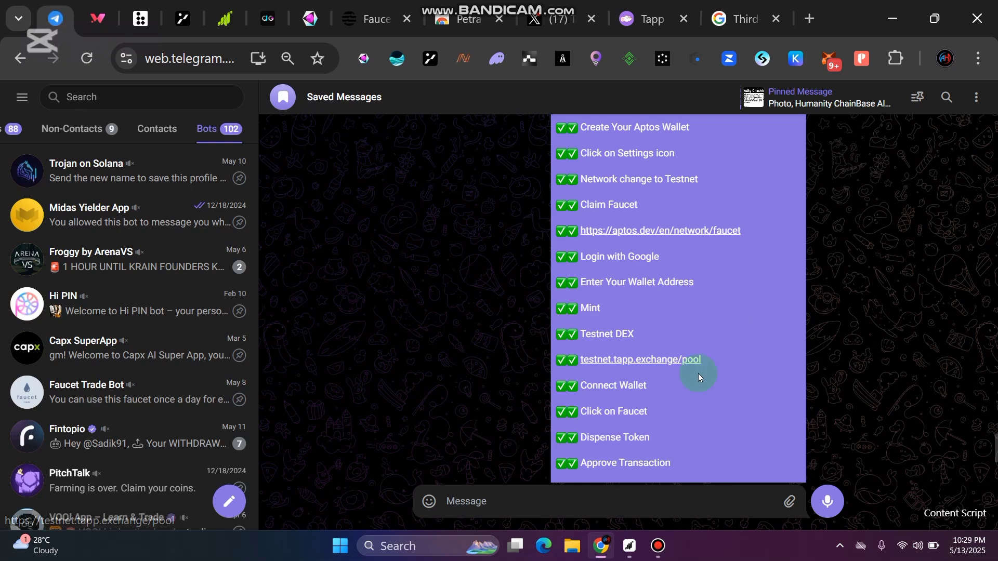
click(644, 360)
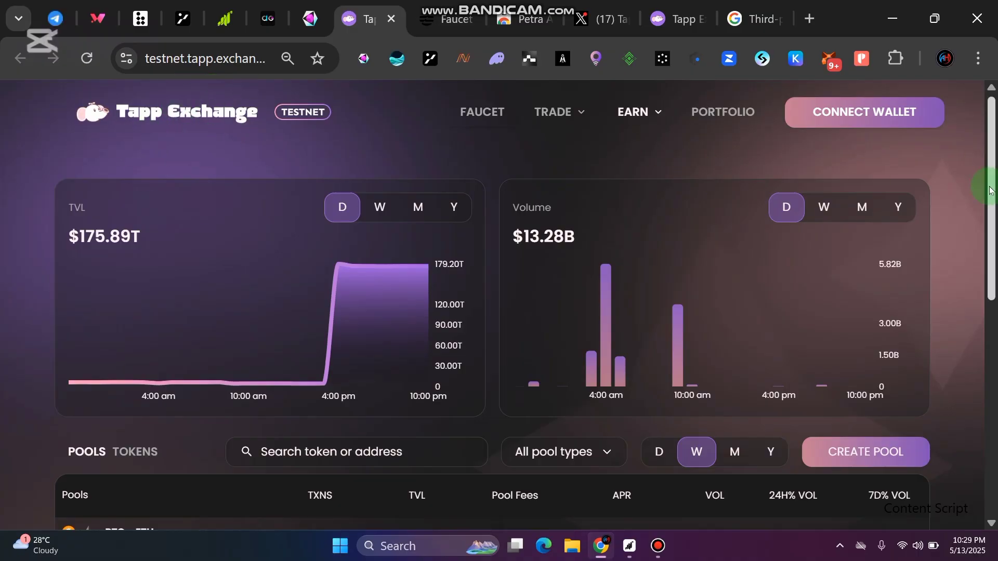
Look through the Tapp Exchange pool page, including its charts and the list of liquidity pools
scroll(963, 248, down, 9)
scroll(962, 336, up, 10)
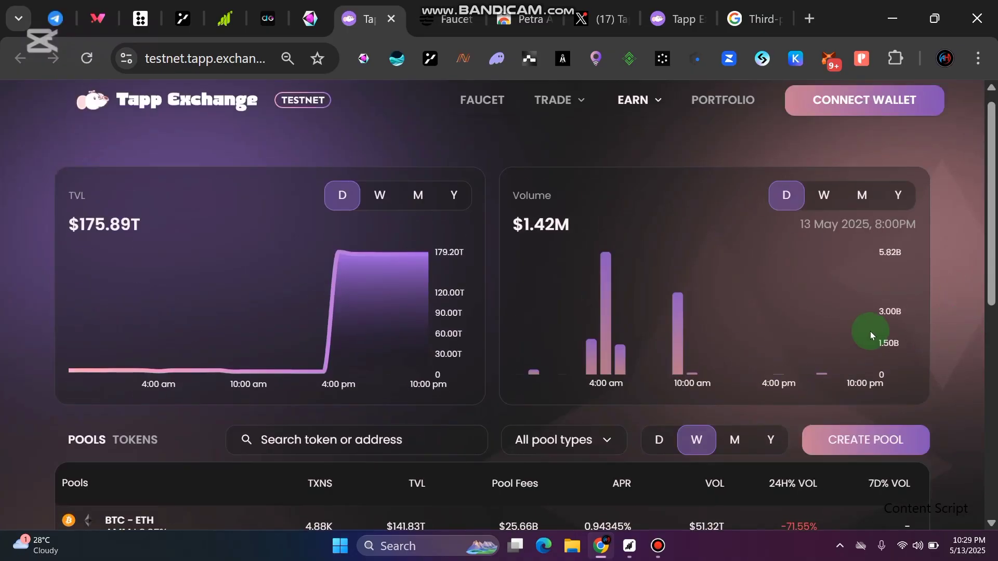
scroll(868, 334, down, 10)
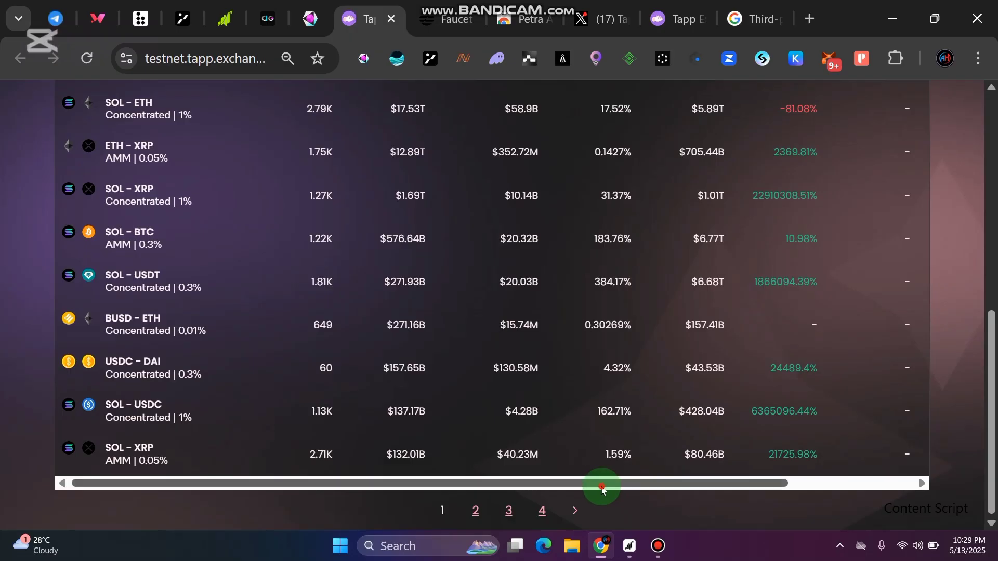
drag(601, 485, 389, 478)
scroll(943, 364, up, 2)
scroll(951, 359, up, 7)
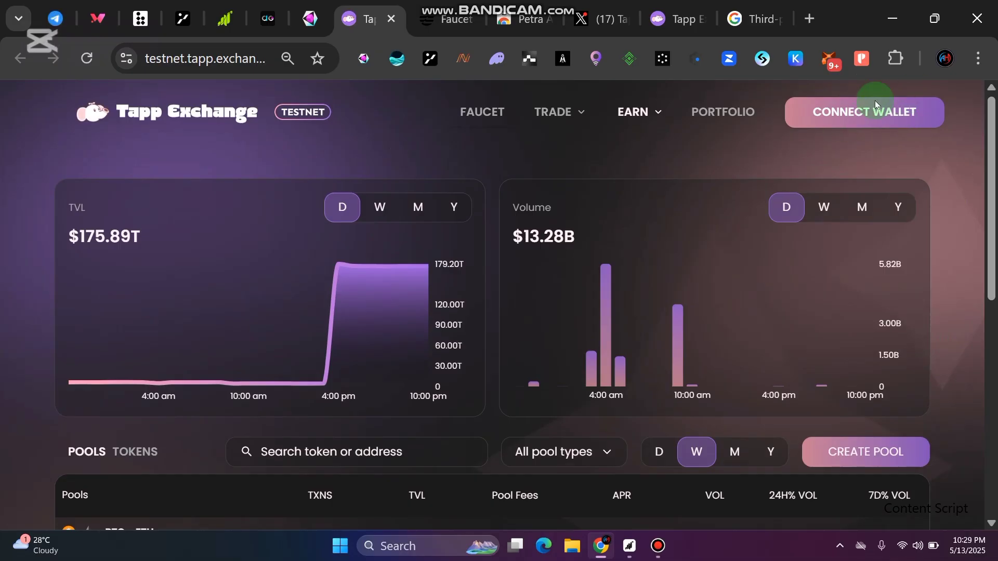
click(860, 115)
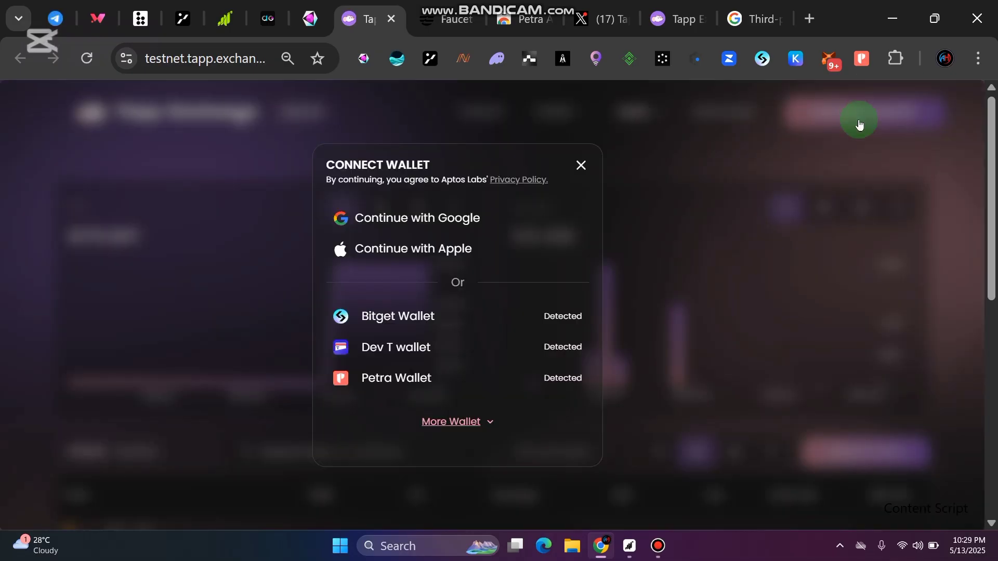
click(570, 170)
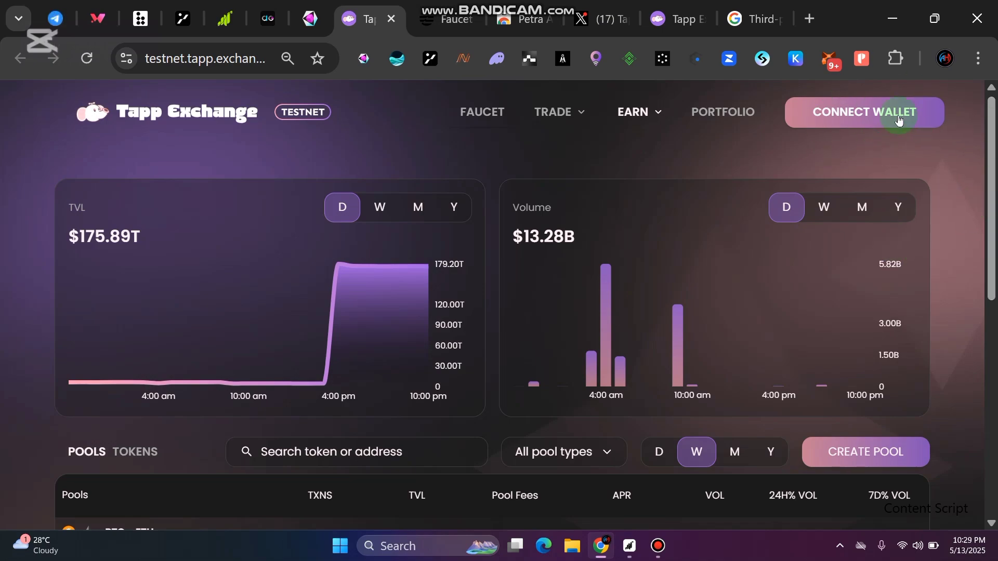
click(979, 59)
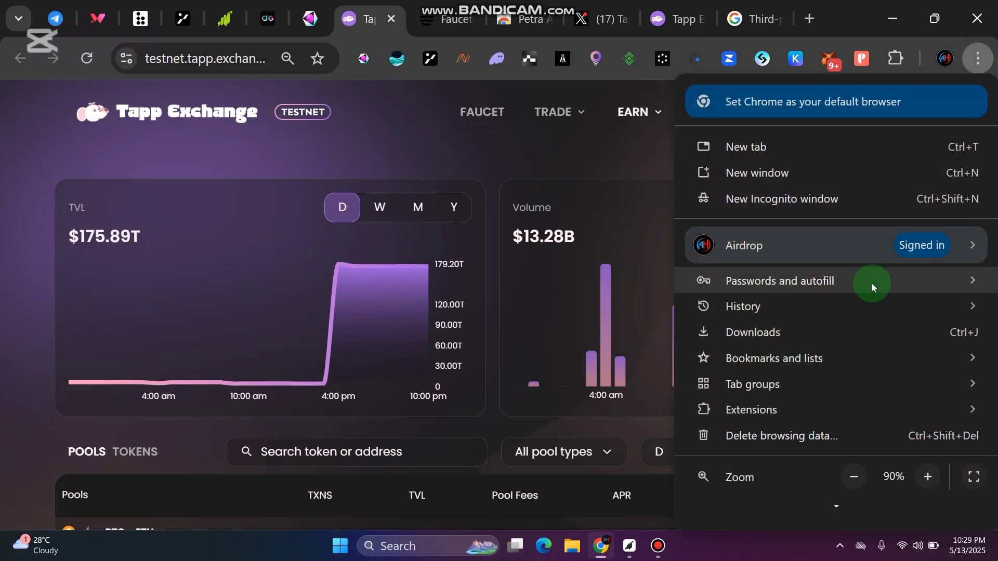
click(186, 361)
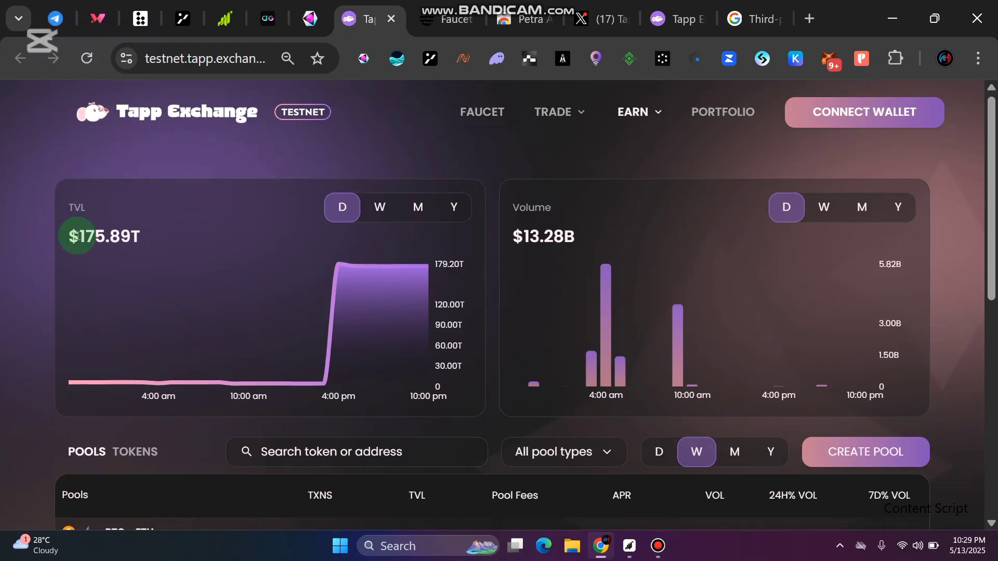
Examine the total value locked (TVL) figure on the Tapp Exchange pool page
drag(69, 236, 128, 237)
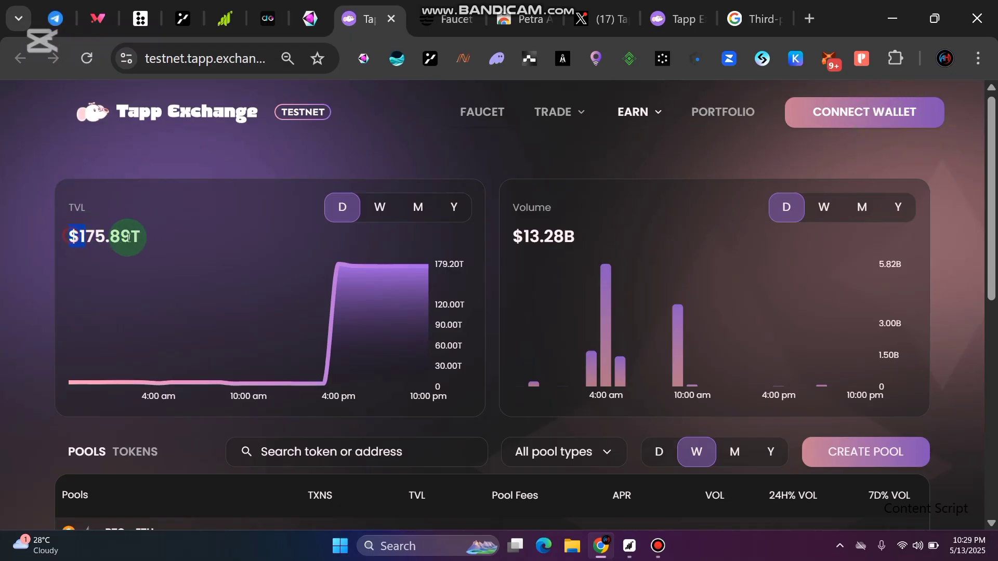
click(54, 244)
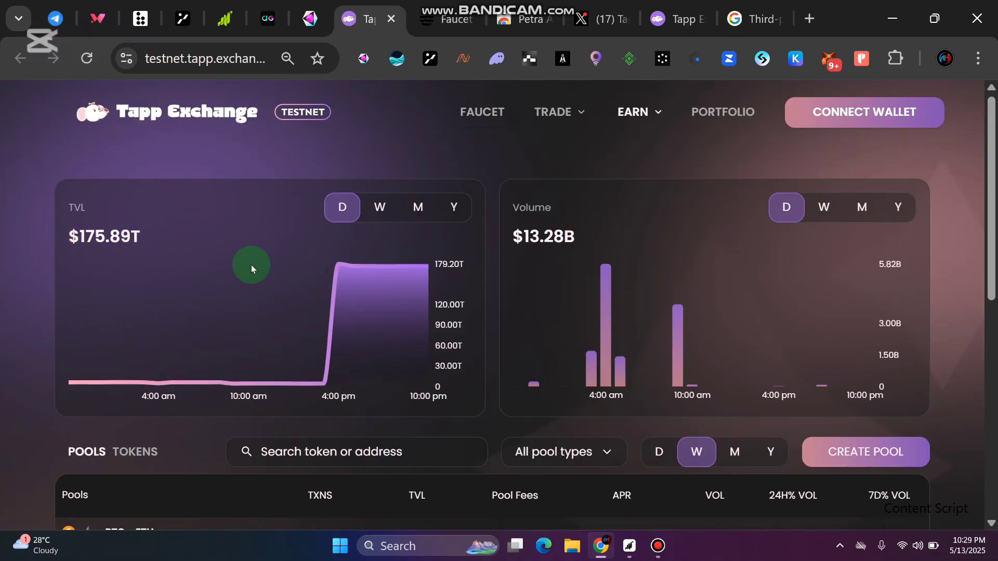
drag(66, 236, 156, 236)
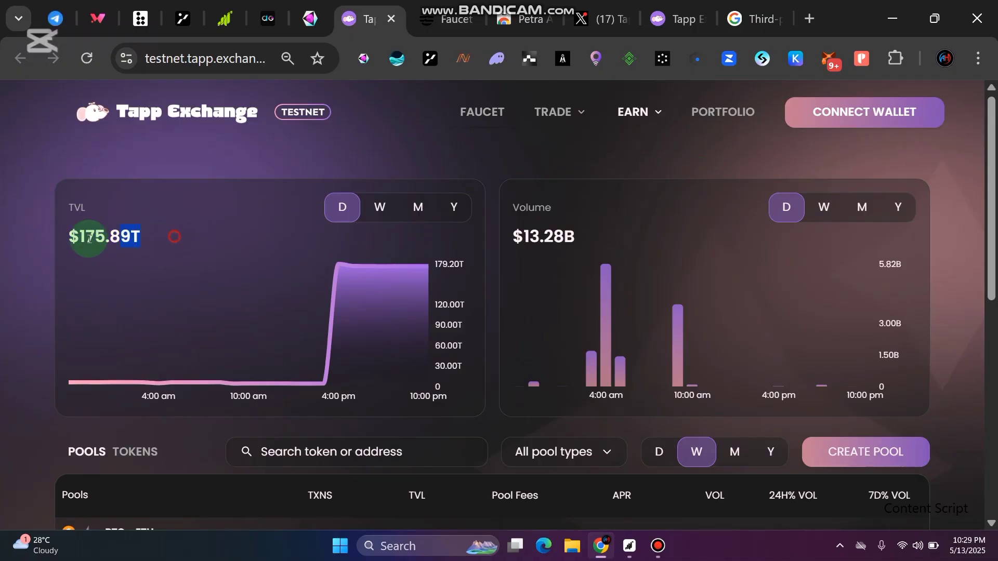
click(44, 270)
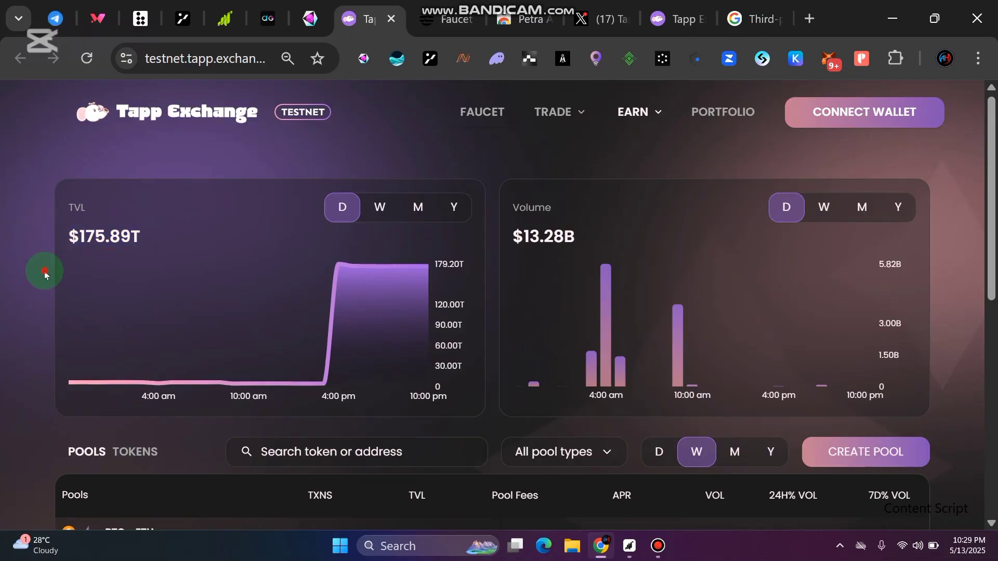
Connect the Petra Wallet to Tapp Exchange and approve the connection request from testnet.tapp.exchange
click(864, 119)
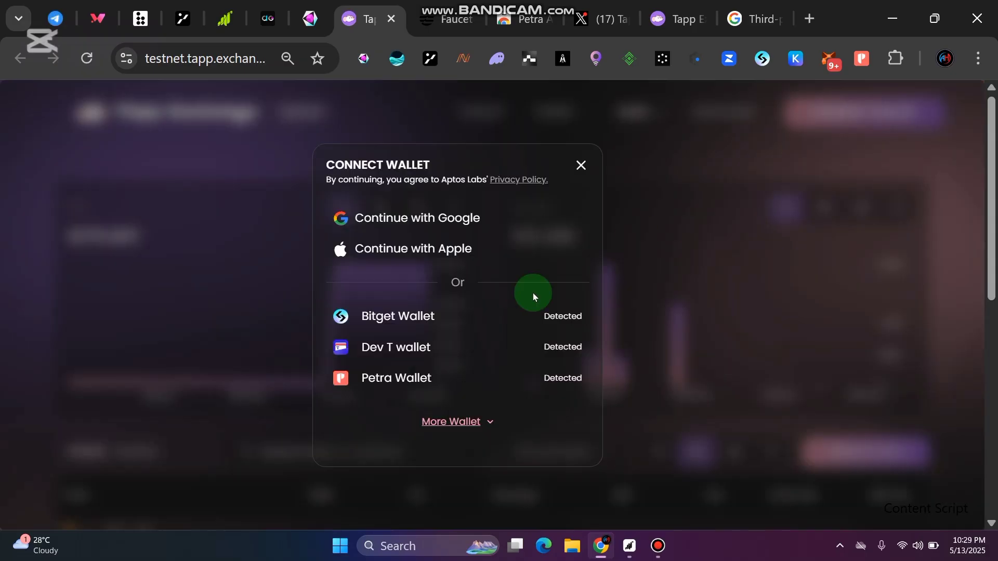
click(400, 385)
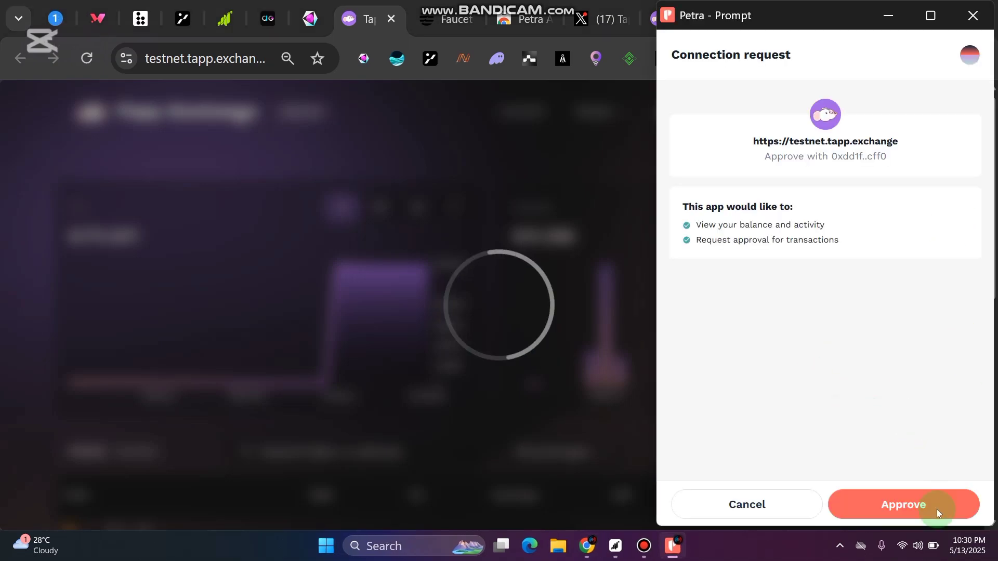
click(936, 510)
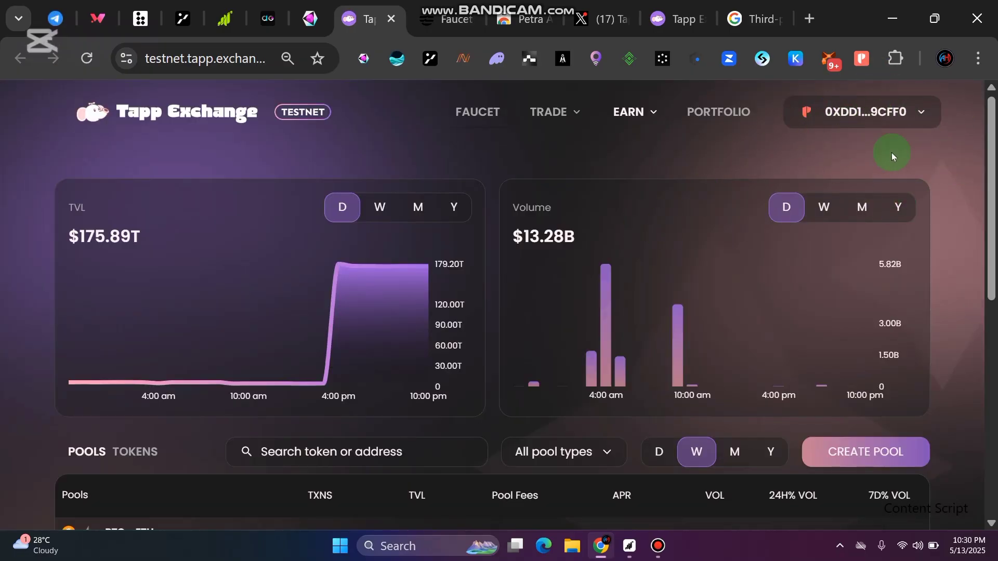
Open the token swap page and choose the verified USDC token as the one to buy with APT
mouse_move(552, 119)
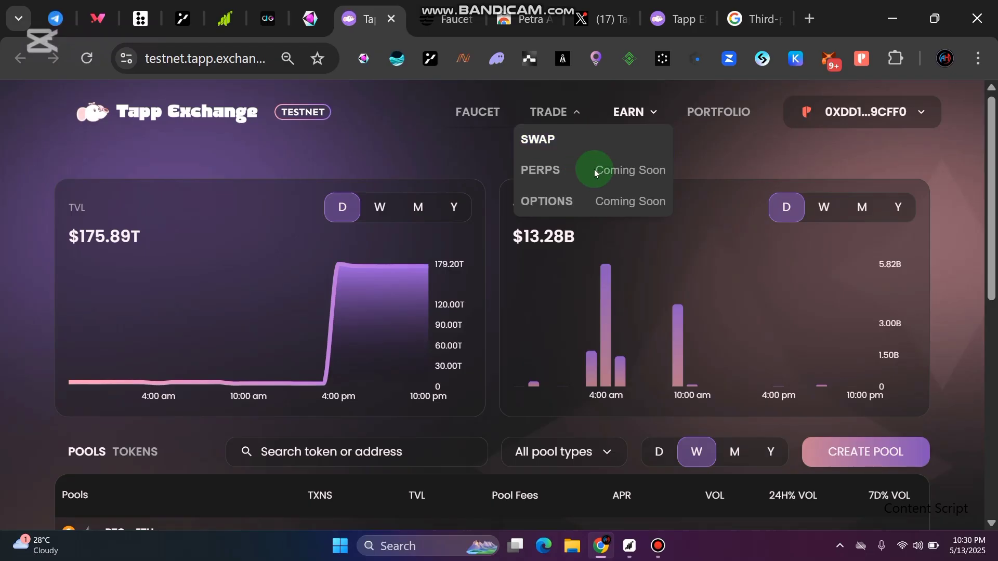
click(547, 137)
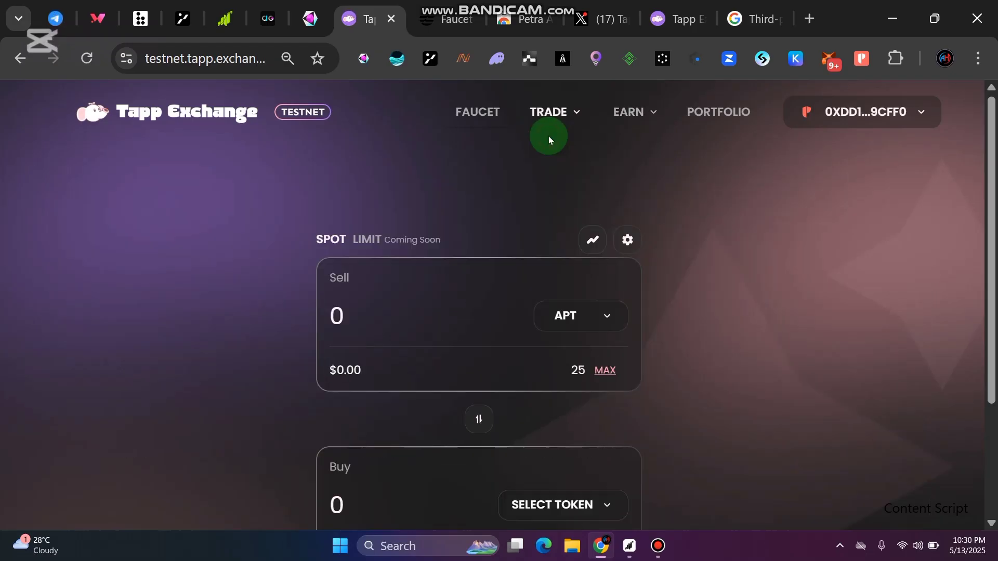
scroll(675, 291, down, 2)
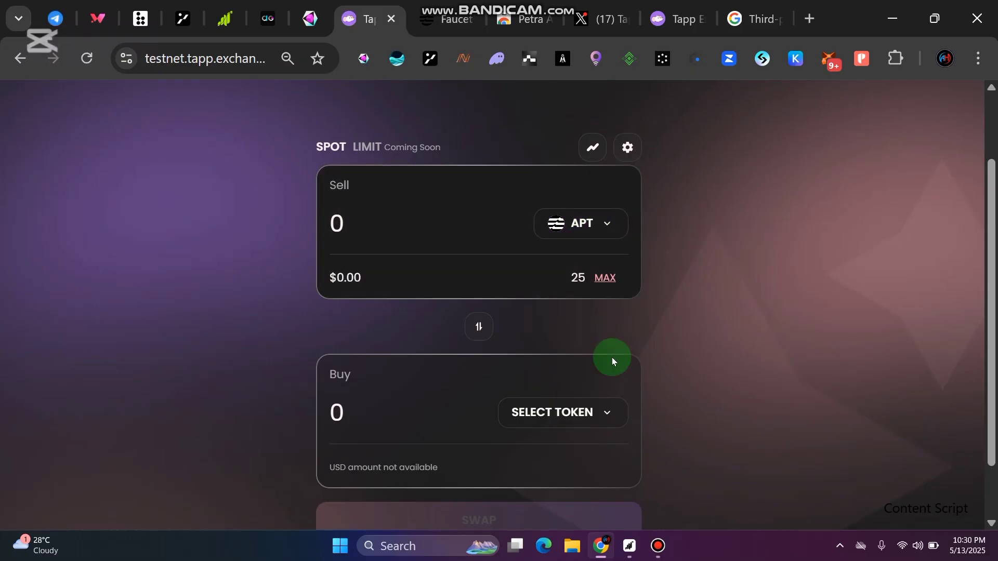
click(597, 414)
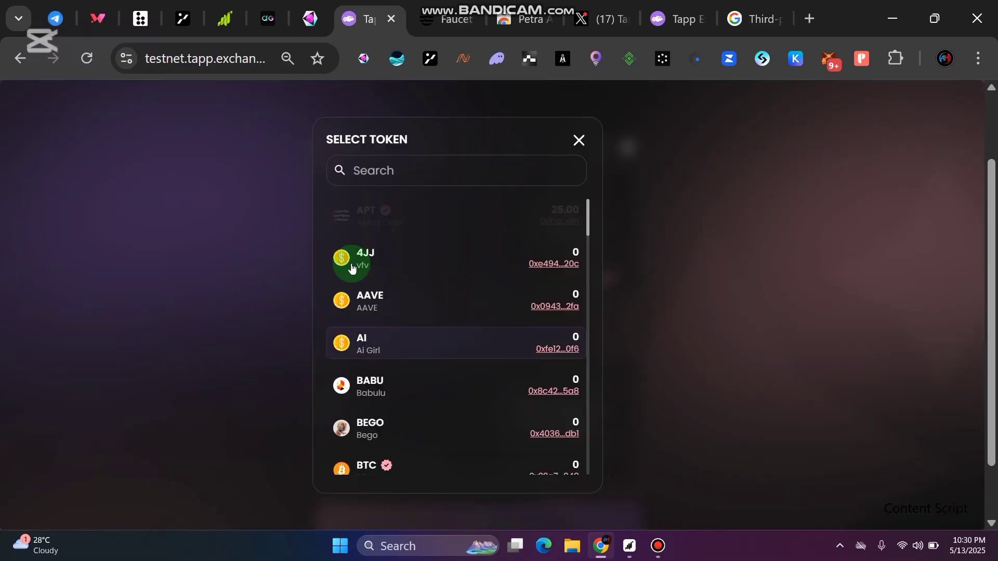
scroll(421, 310, down, 5)
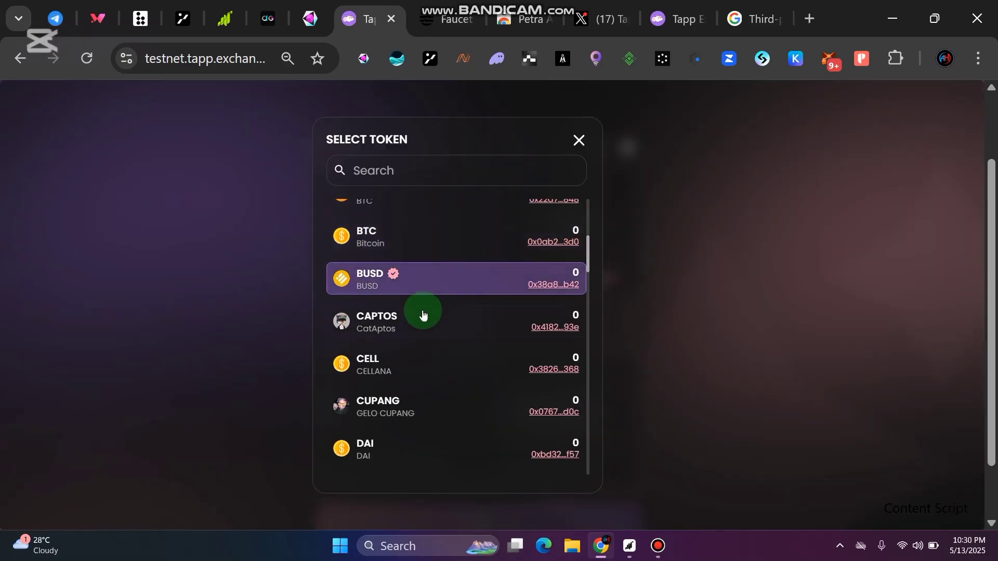
scroll(421, 316, up, 2)
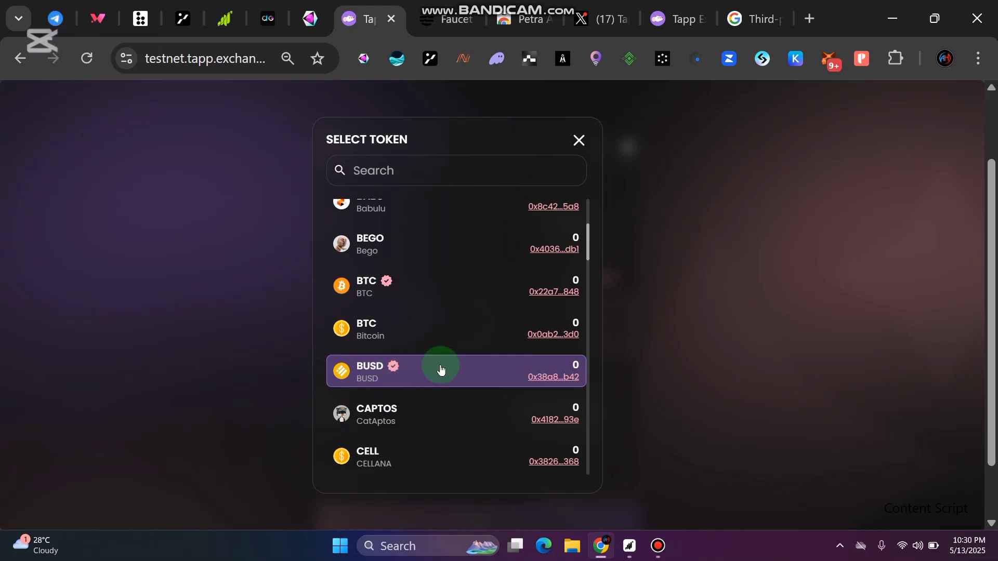
scroll(441, 374, down, 7)
scroll(448, 339, down, 9)
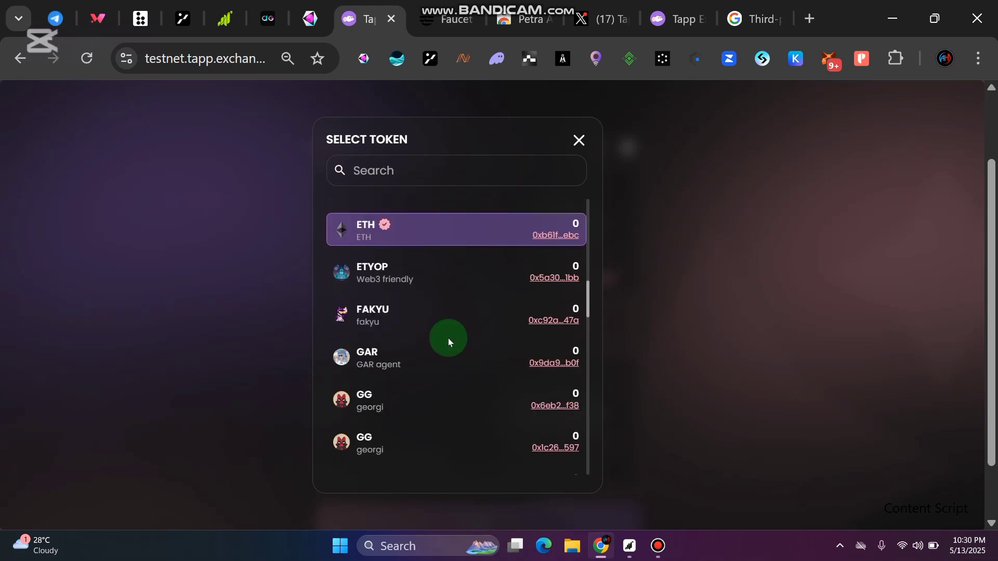
scroll(434, 407, up, 12)
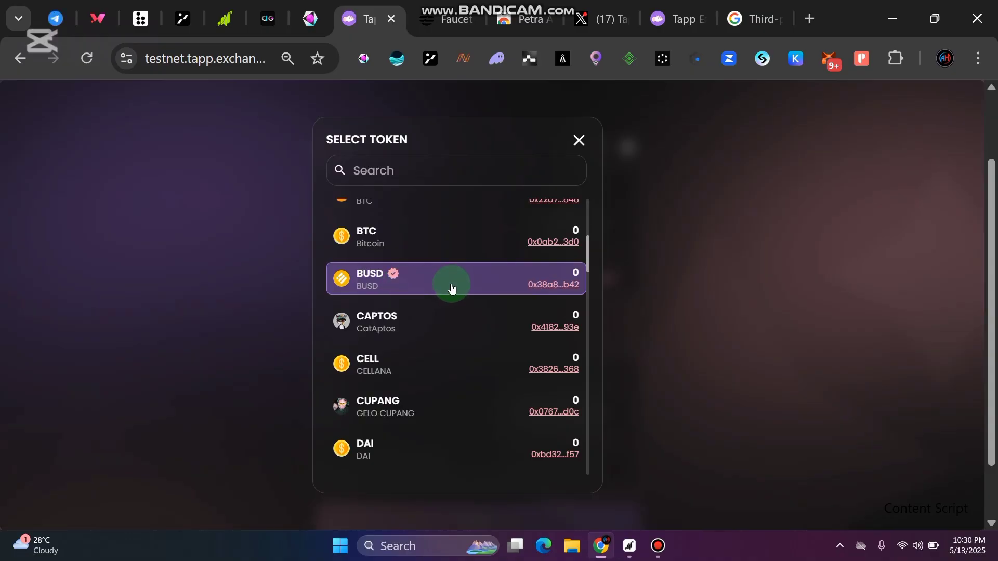
scroll(439, 305, down, 15)
scroll(438, 310, down, 7)
scroll(367, 390, up, 5)
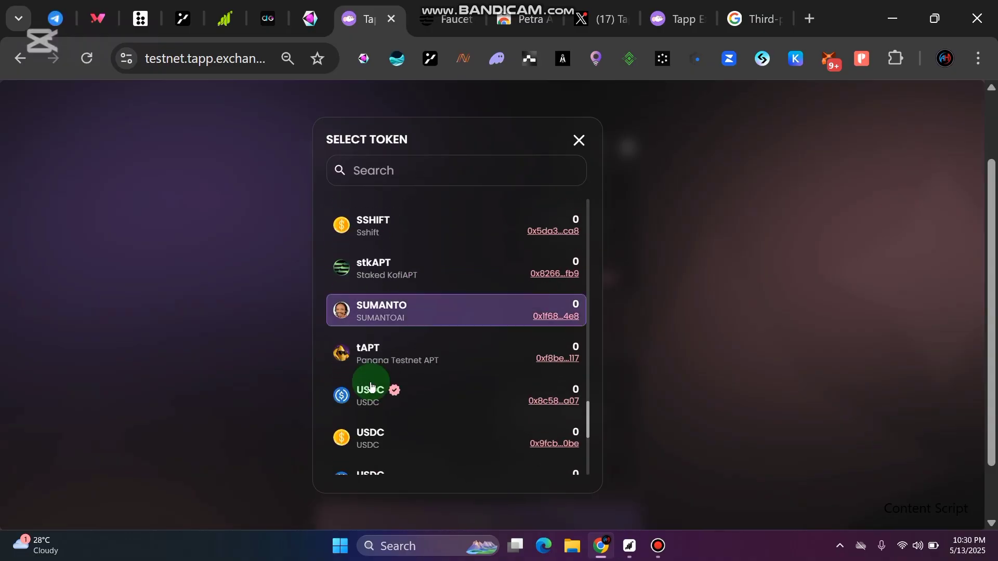
click(408, 397)
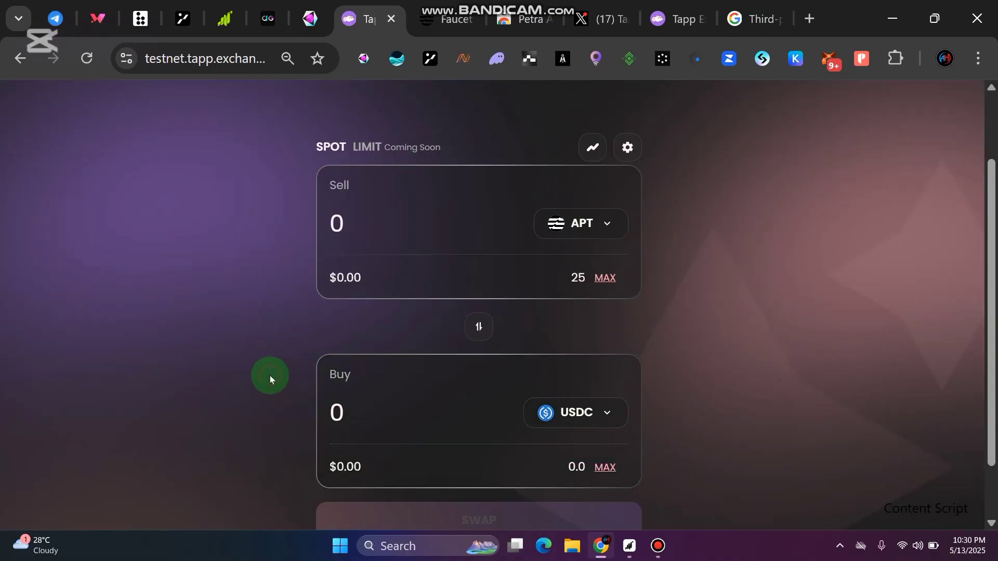
Set the amount of APT to sell to 5
click(391, 224)
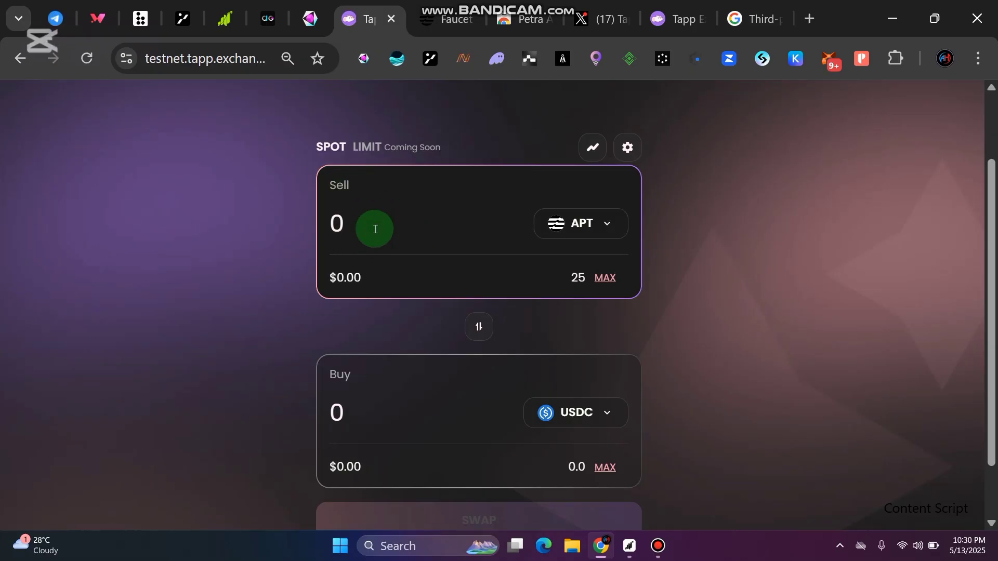
text(5)
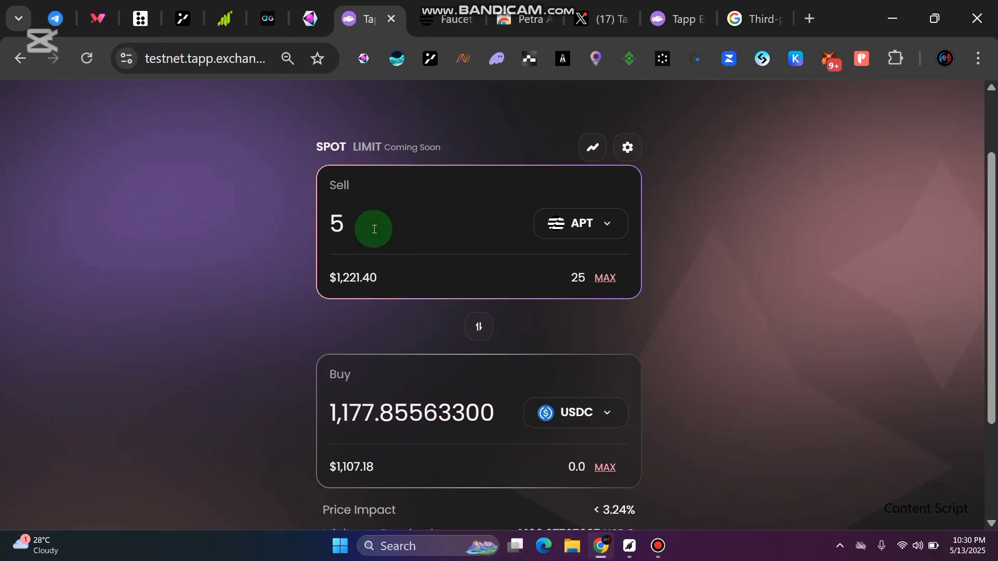
click(145, 336)
Submit the APT to USDC swap and approve both resulting signature requests in Petra
scroll(242, 329, down, 1)
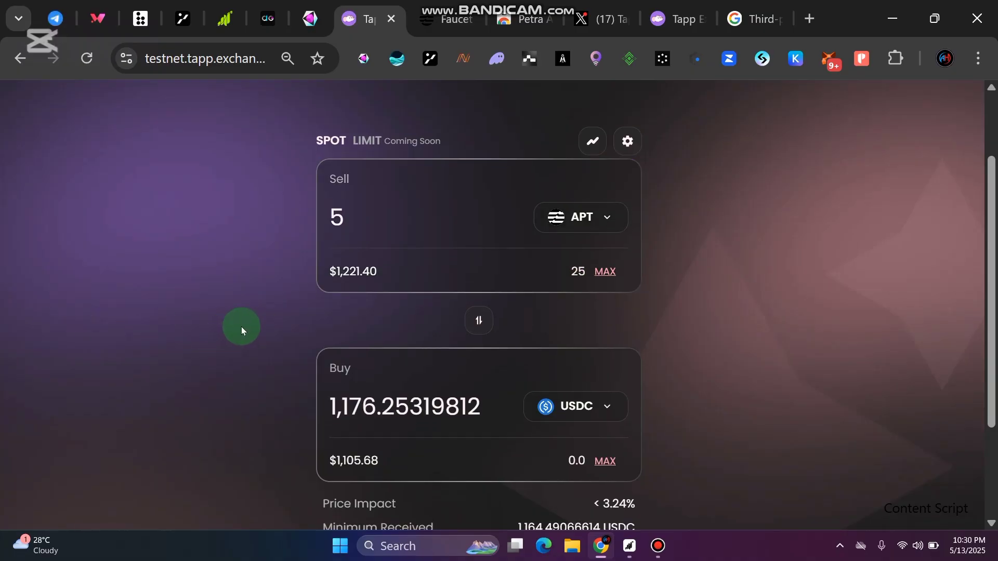
scroll(241, 326, down, 3)
click(485, 454)
click(496, 459)
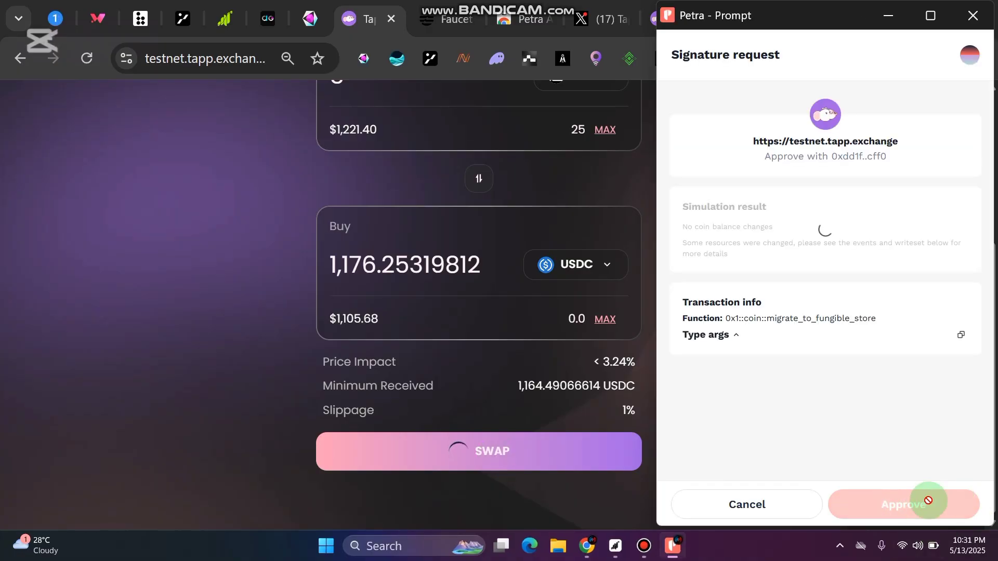
click(912, 511)
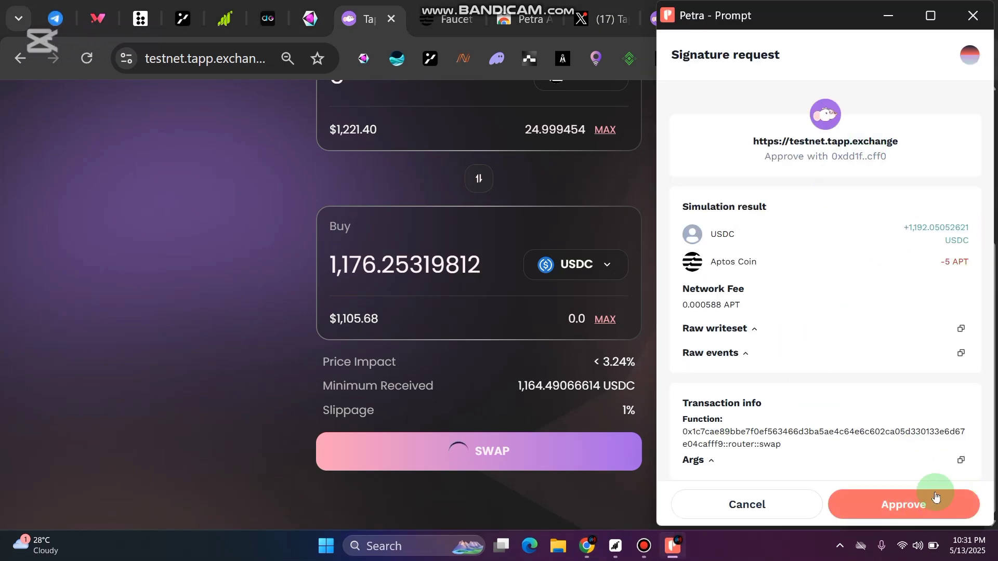
click(918, 504)
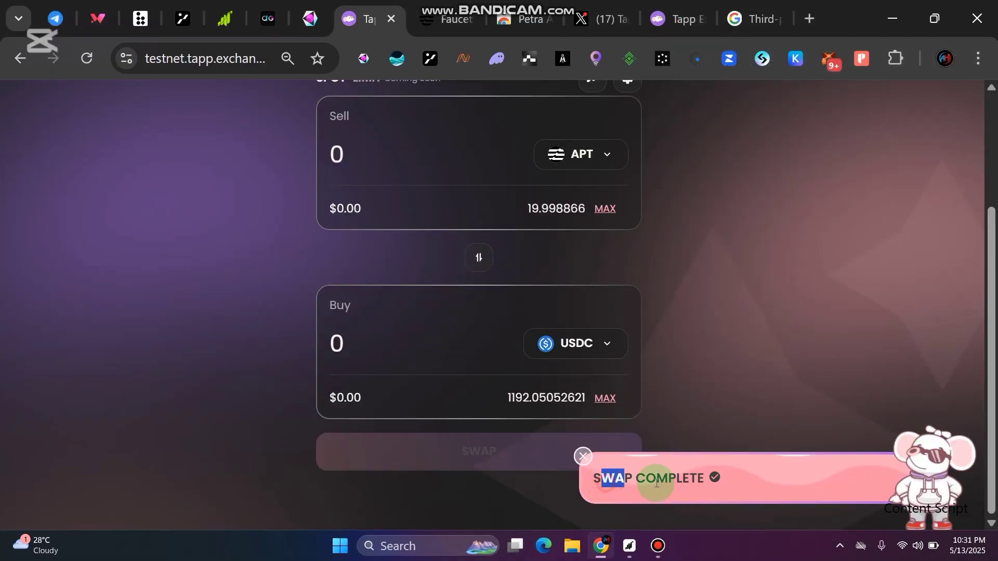
drag(603, 477, 693, 477)
click(771, 255)
Reverse the swap direction to sell USDC for APT and switch it back to selling APT
scroll(719, 299, up, 3)
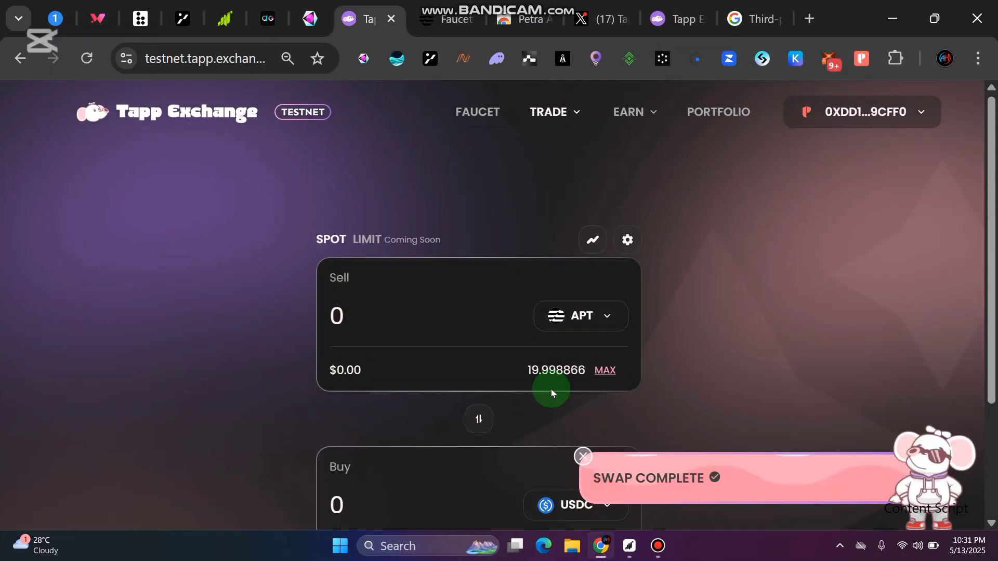
click(478, 419)
click(359, 324)
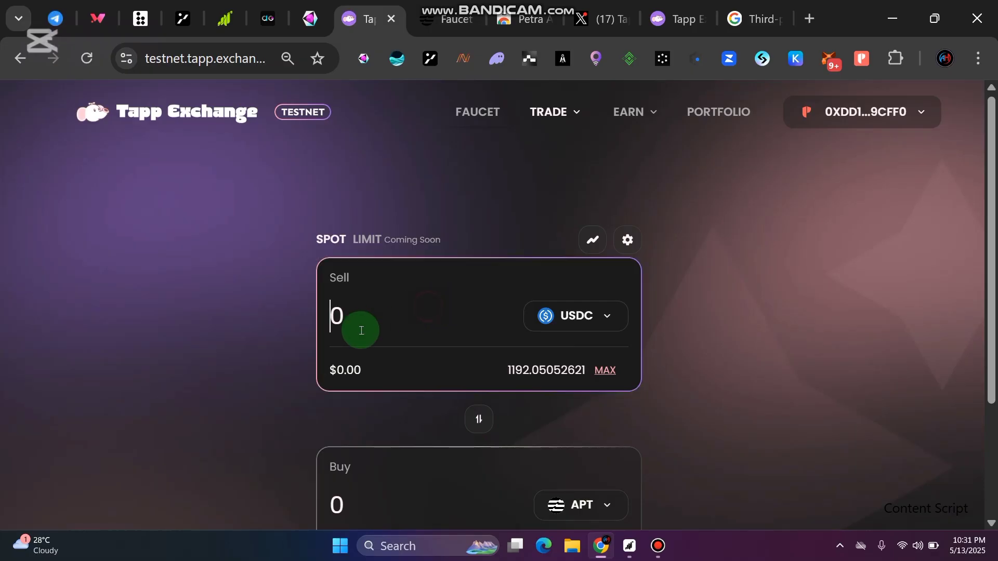
scroll(579, 310, down, 2)
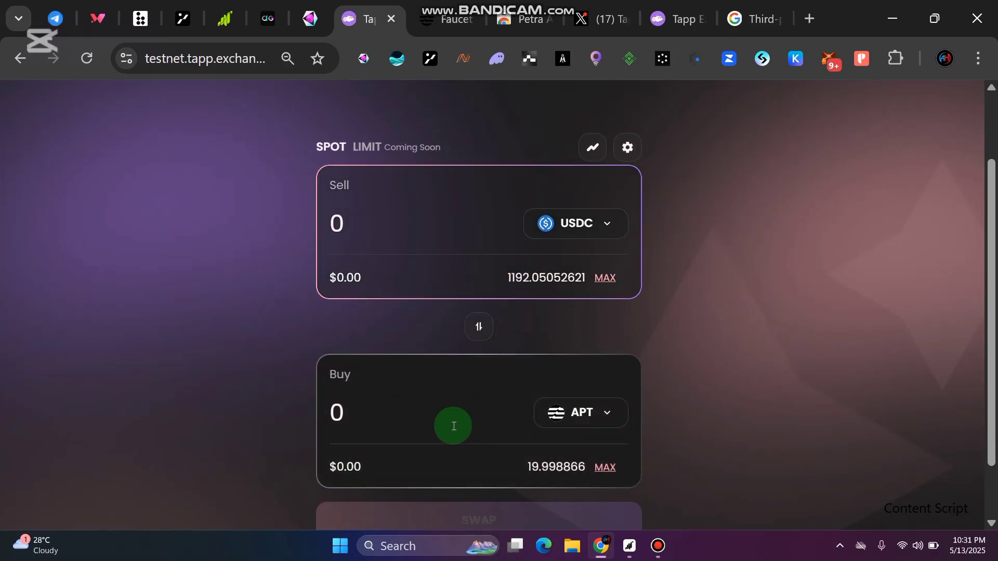
scroll(445, 421, down, 1)
click(477, 258)
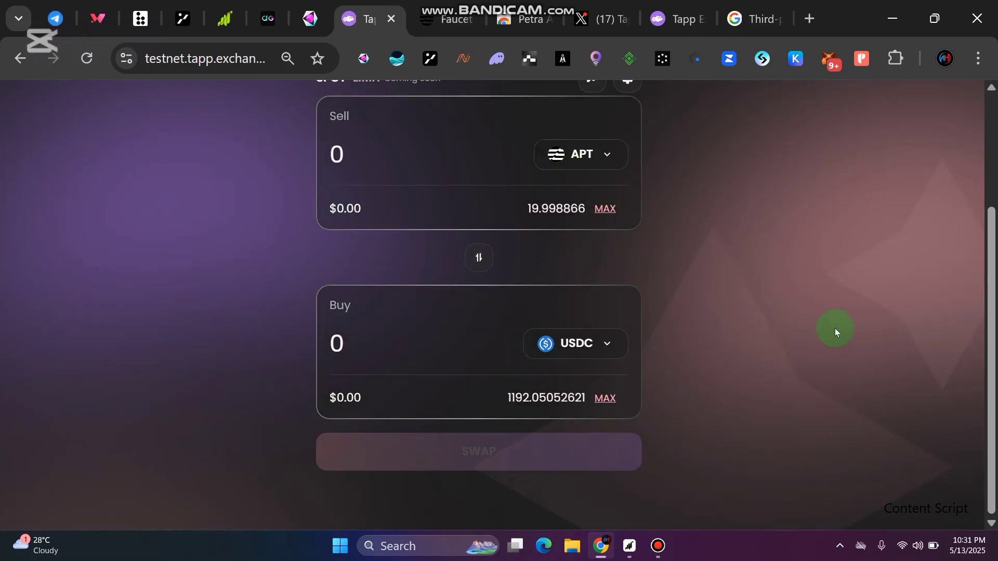
scroll(772, 400, up, 2)
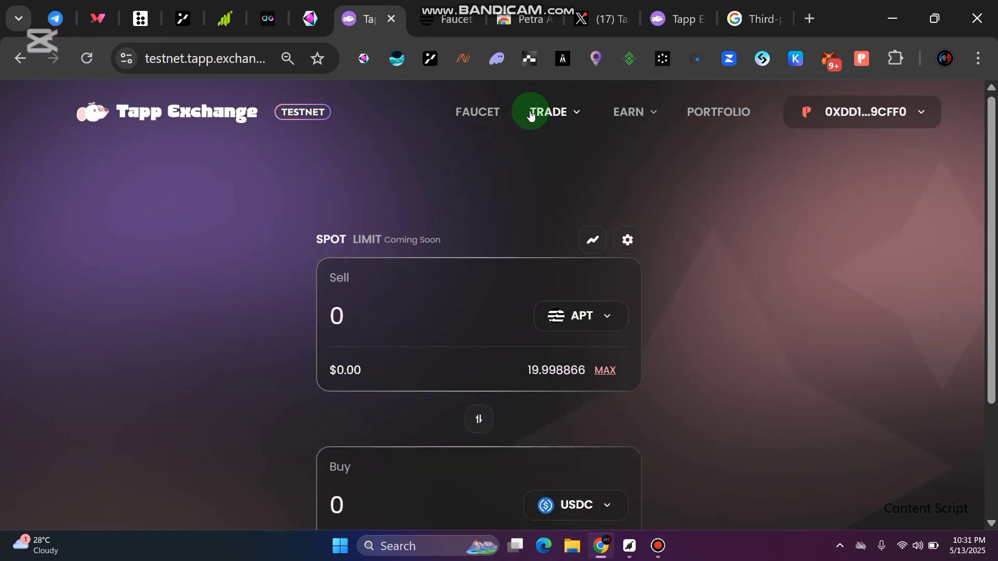
mouse_move(642, 115)
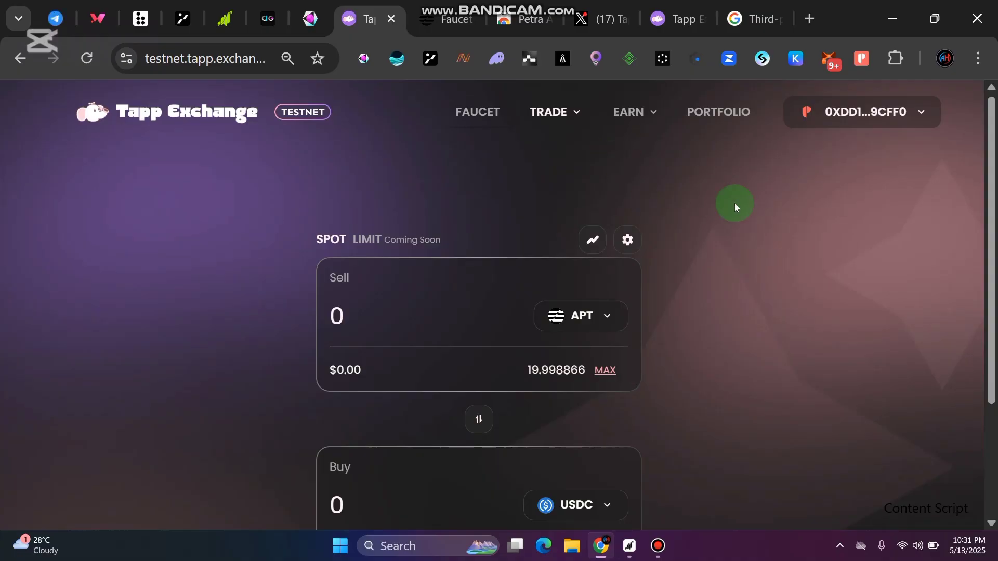
scroll(728, 224, down, 2)
click(368, 232)
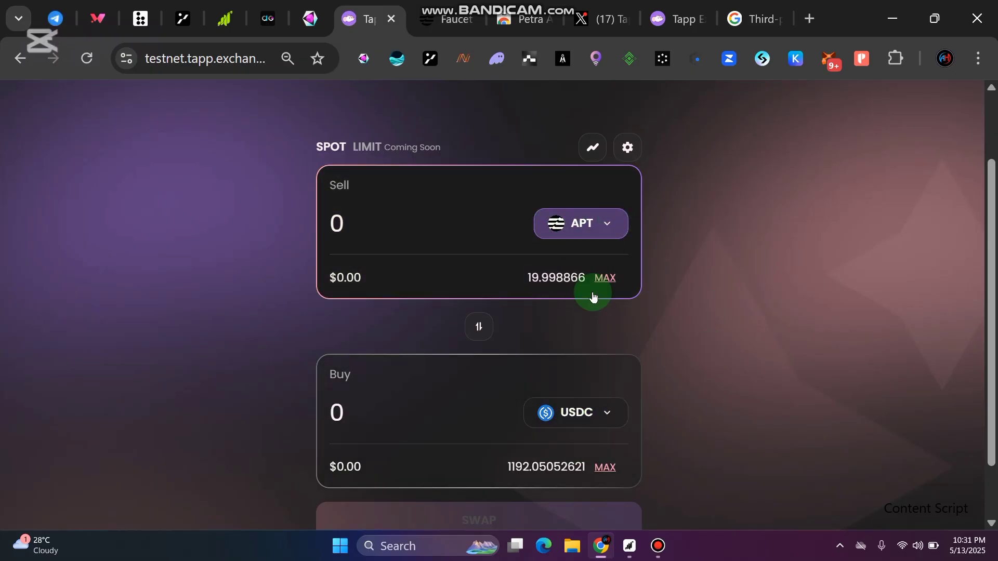
scroll(694, 346, up, 2)
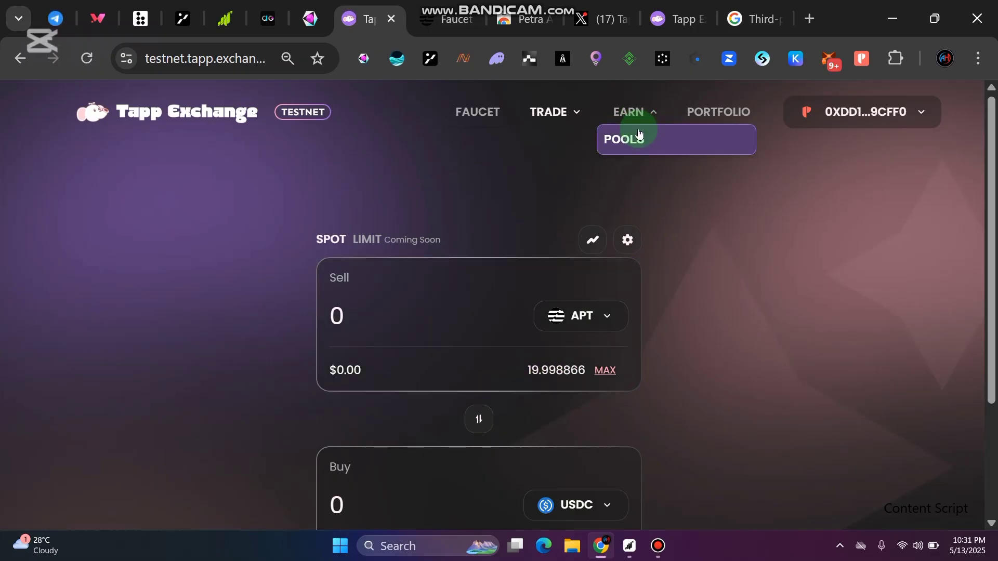
Go to the liquidity pools page and start creating a new pool
click(640, 136)
click(631, 141)
scroll(935, 275, down, 3)
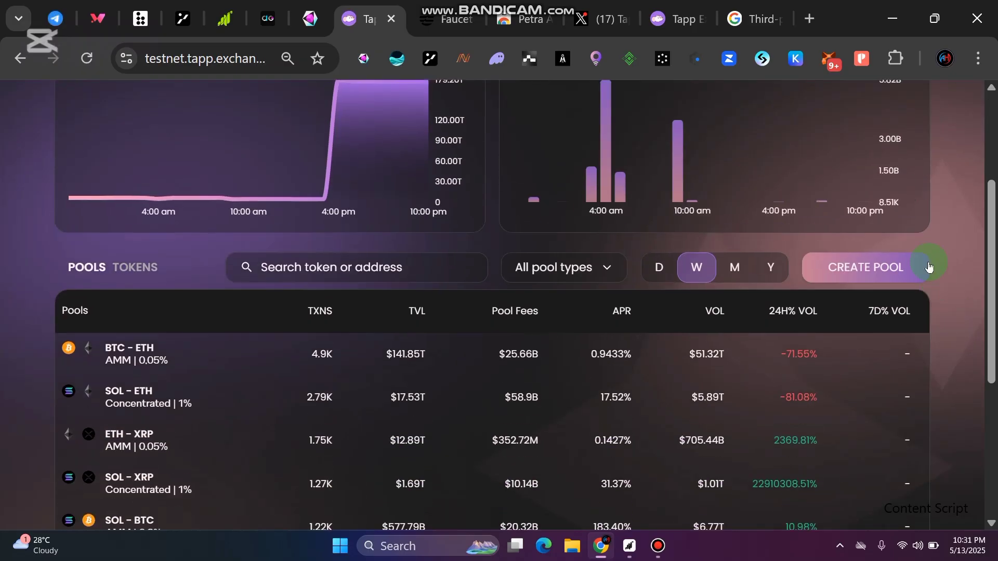
click(885, 271)
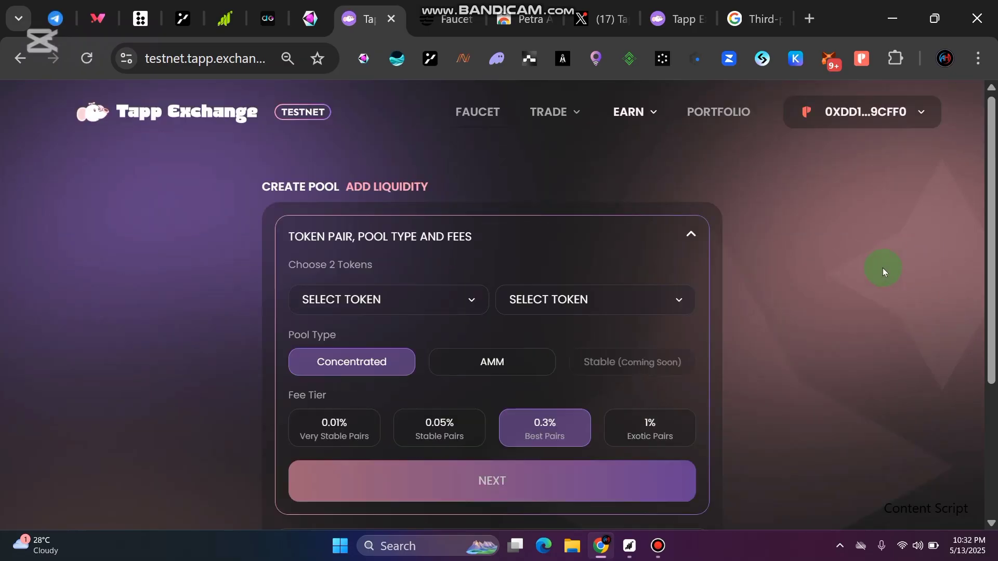
Choose APT as the first token and USDC as the second token of the new pool
click(375, 307)
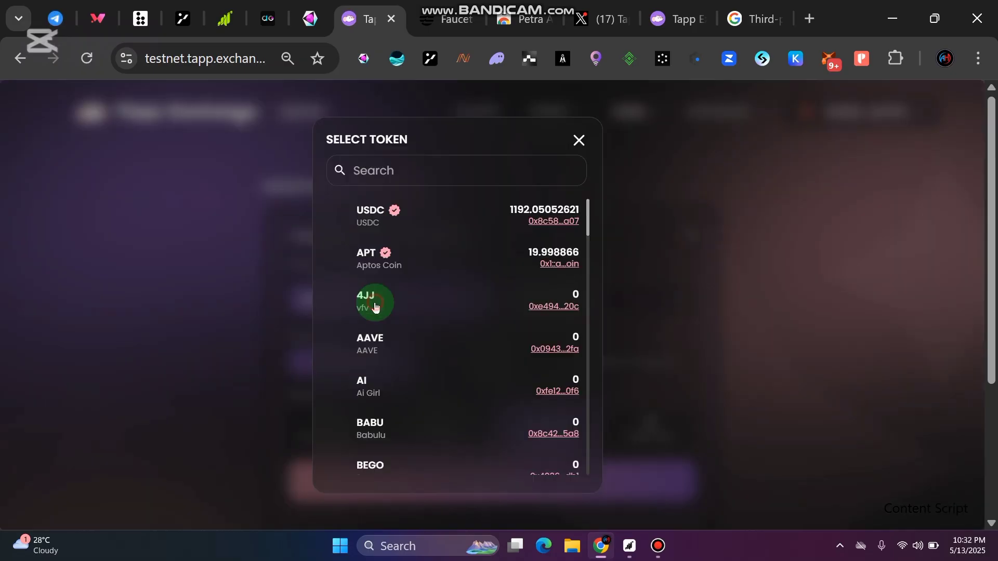
click(465, 263)
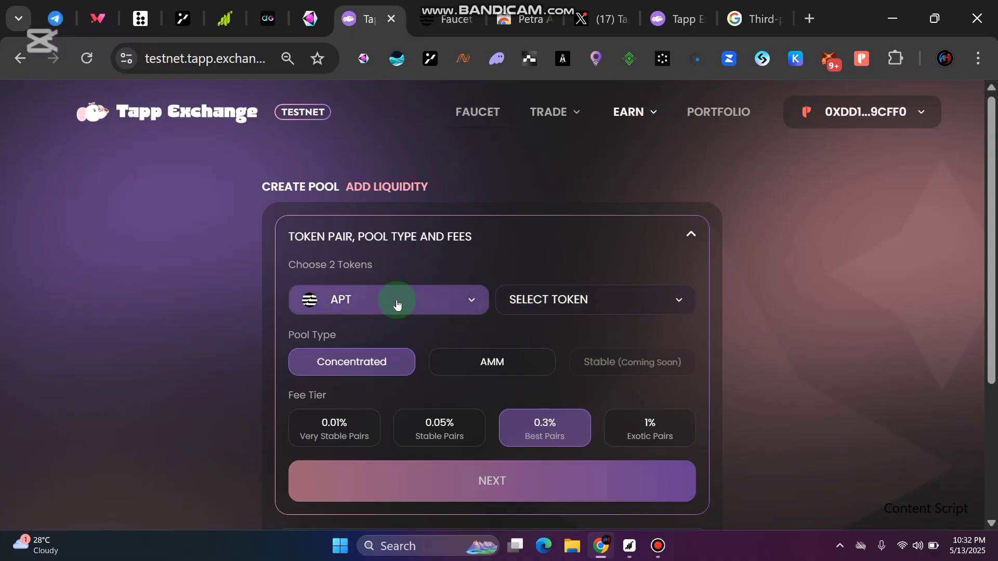
click(576, 308)
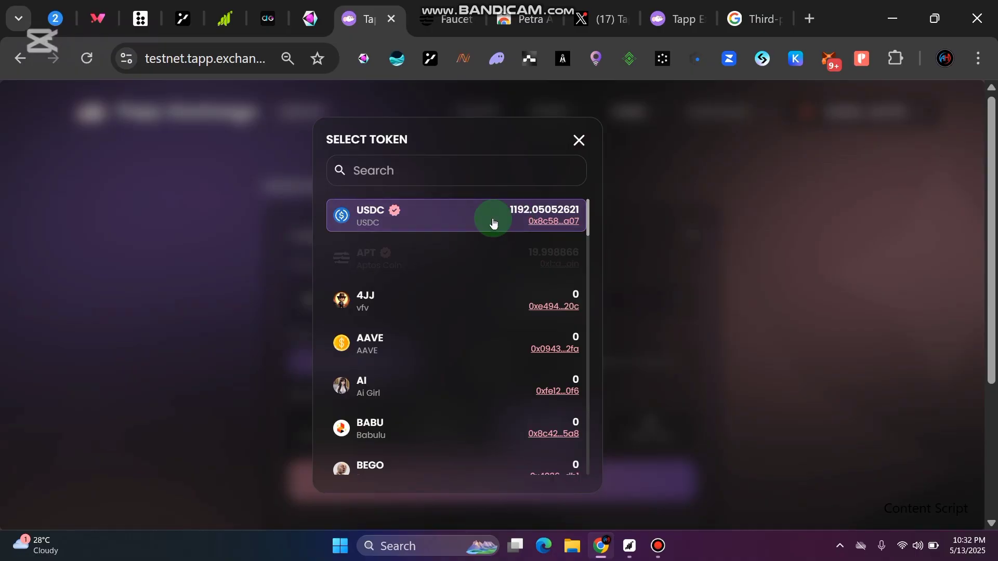
click(491, 221)
Set the Concentrated APT–USDC pool's fee tier to 1% and continue to the initial price section
scroll(800, 291, down, 2)
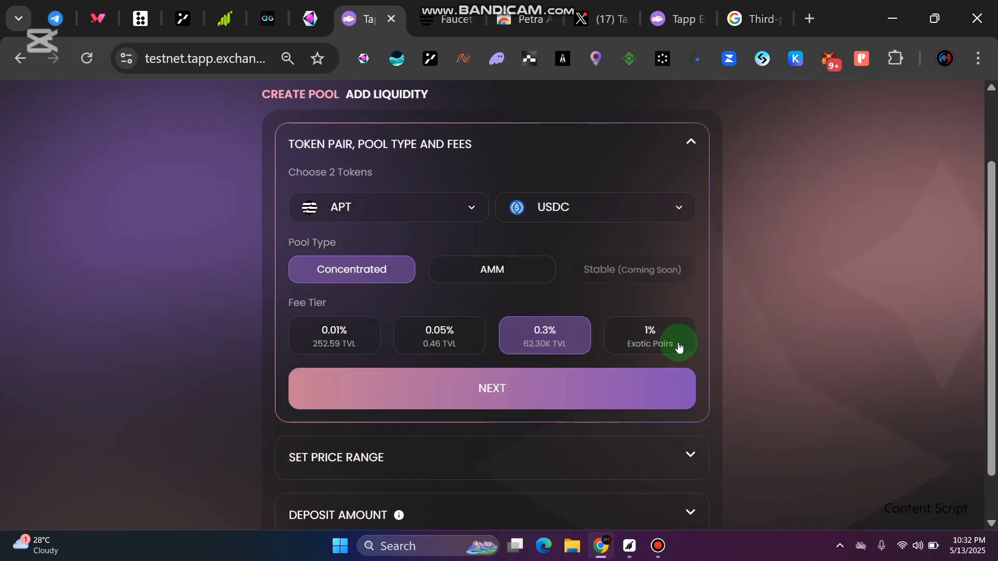
click(652, 342)
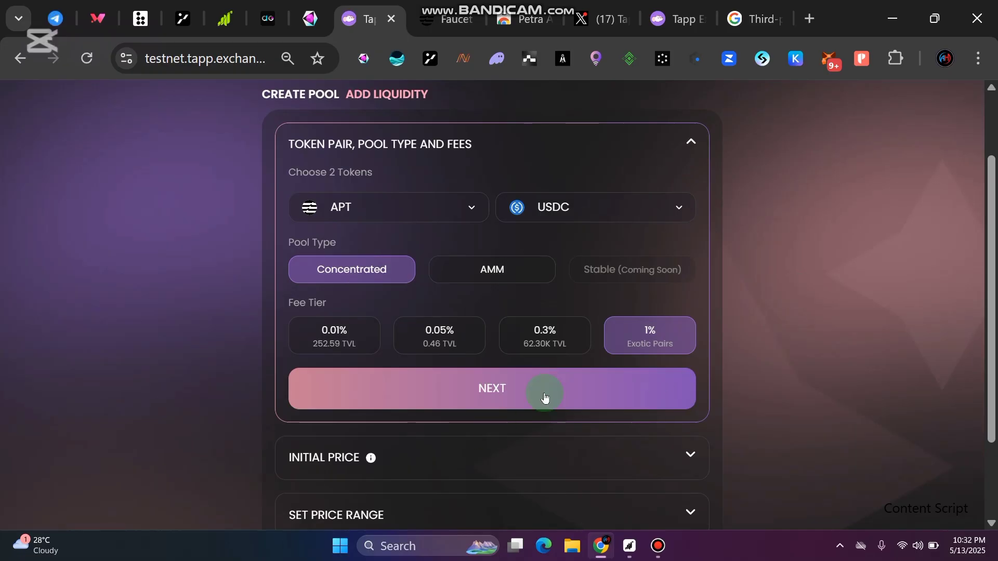
scroll(544, 398, down, 2)
click(484, 299)
scroll(712, 337, up, 1)
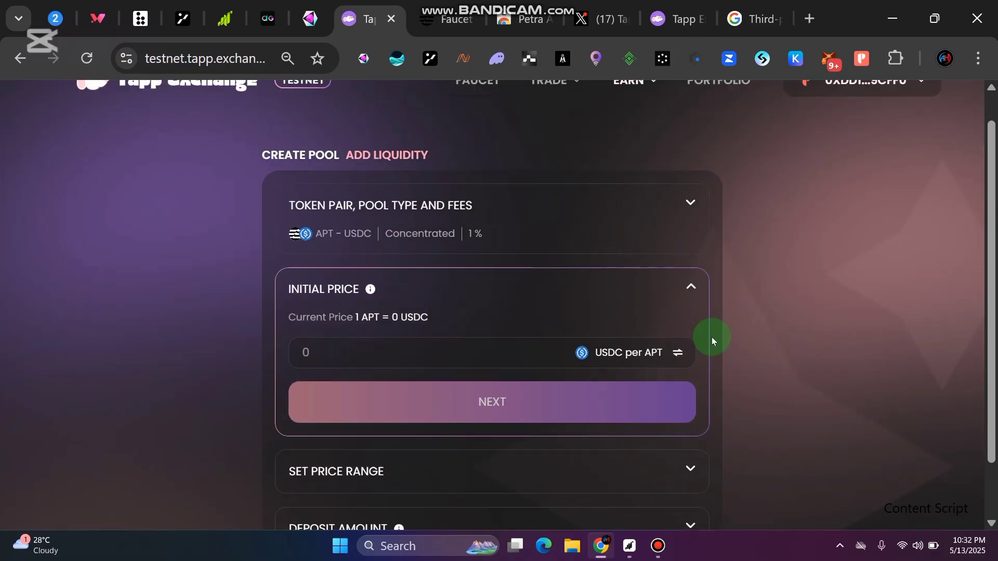
scroll(712, 337, up, 1)
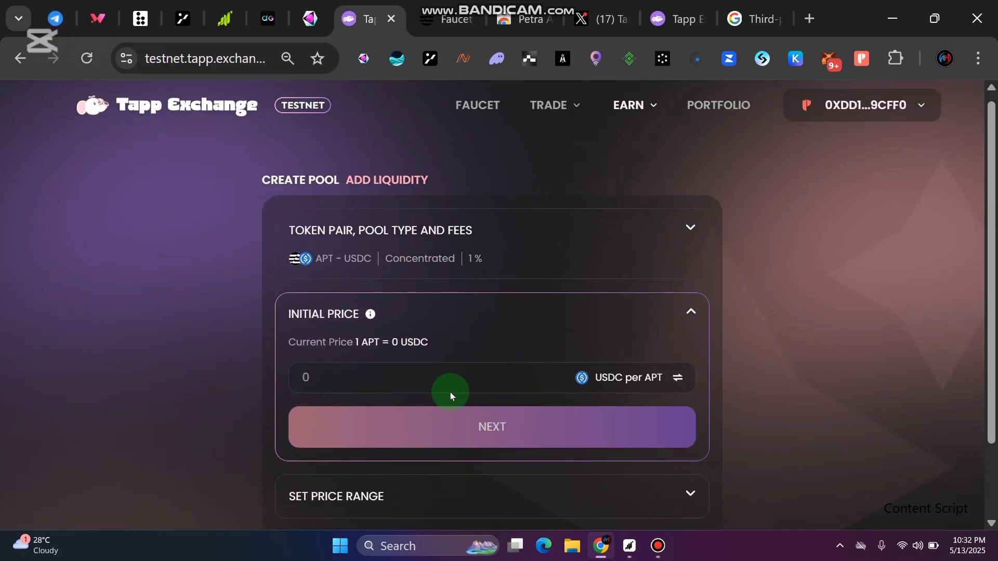
click(352, 389)
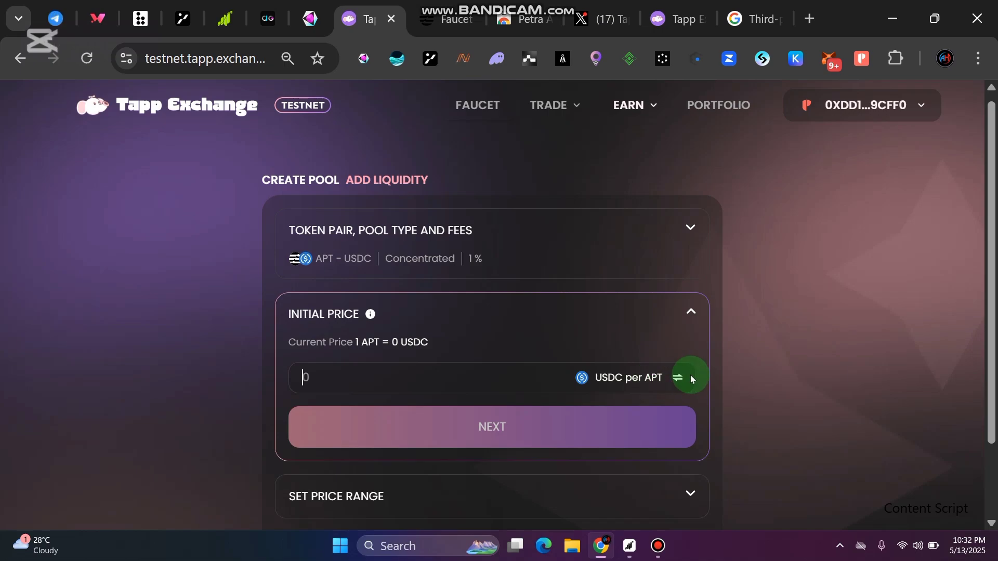
click(657, 546)
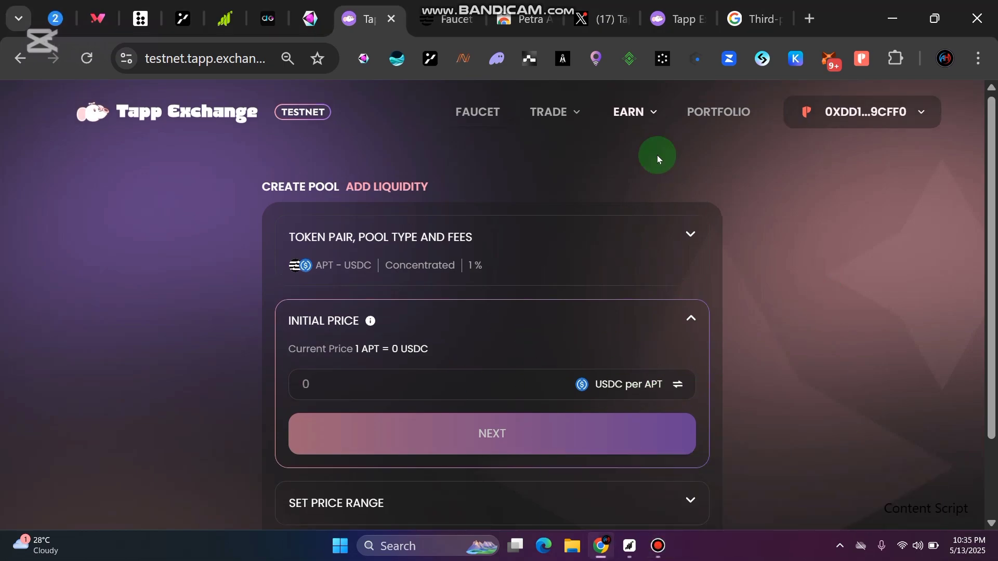
Return to the pools page and start another new pool with APT as the first token and USDC as the second
click(630, 113)
click(634, 140)
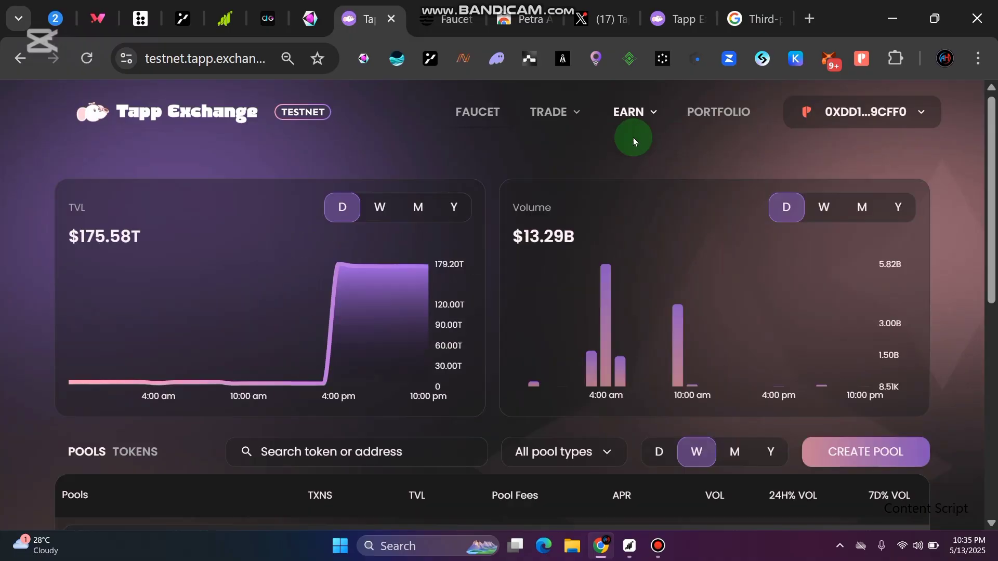
click(887, 454)
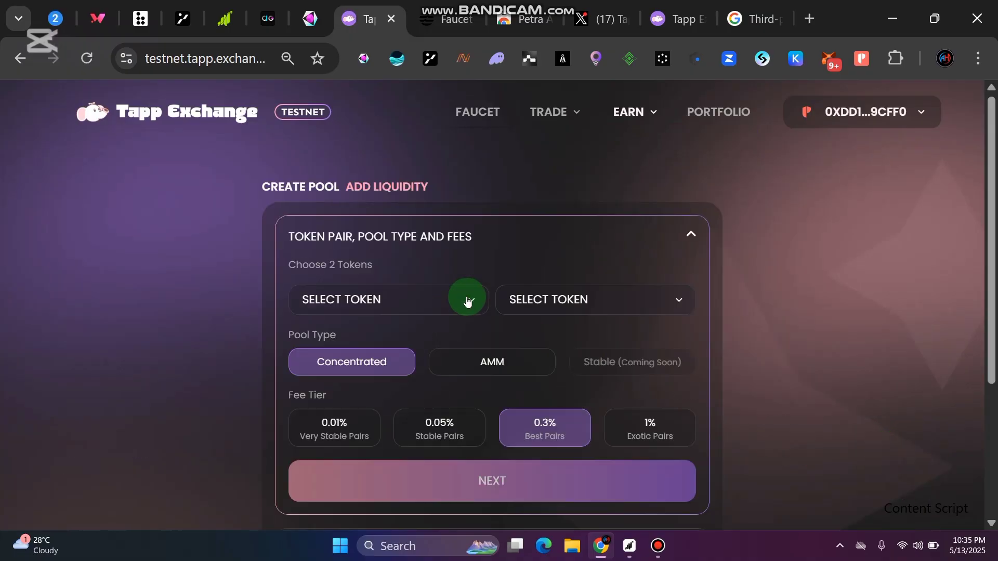
click(411, 303)
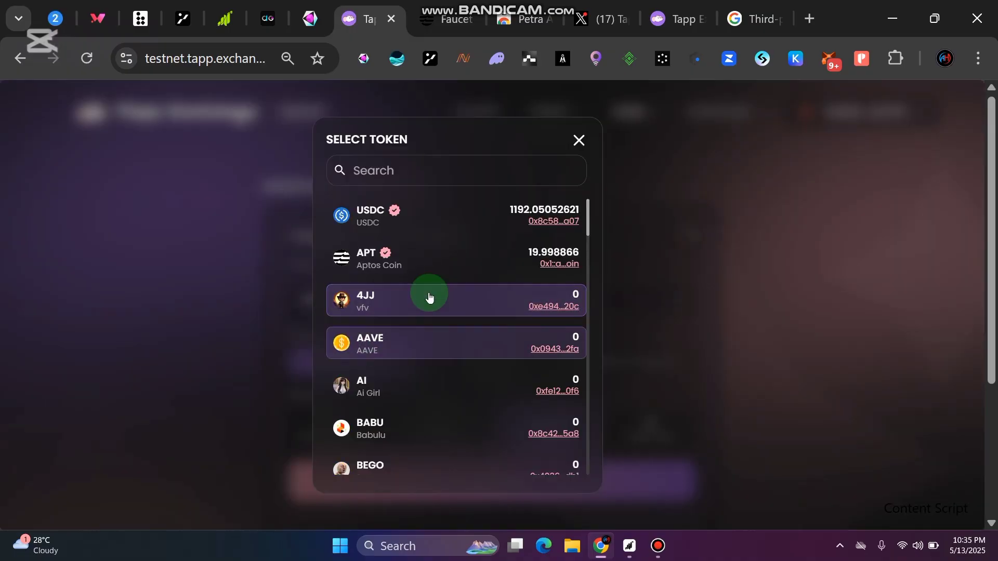
click(439, 263)
click(553, 304)
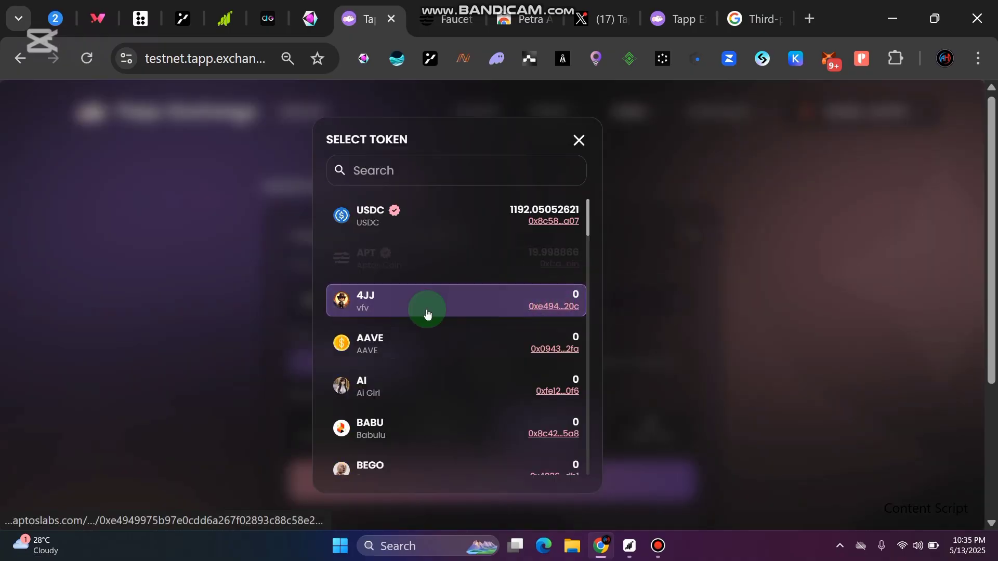
click(491, 216)
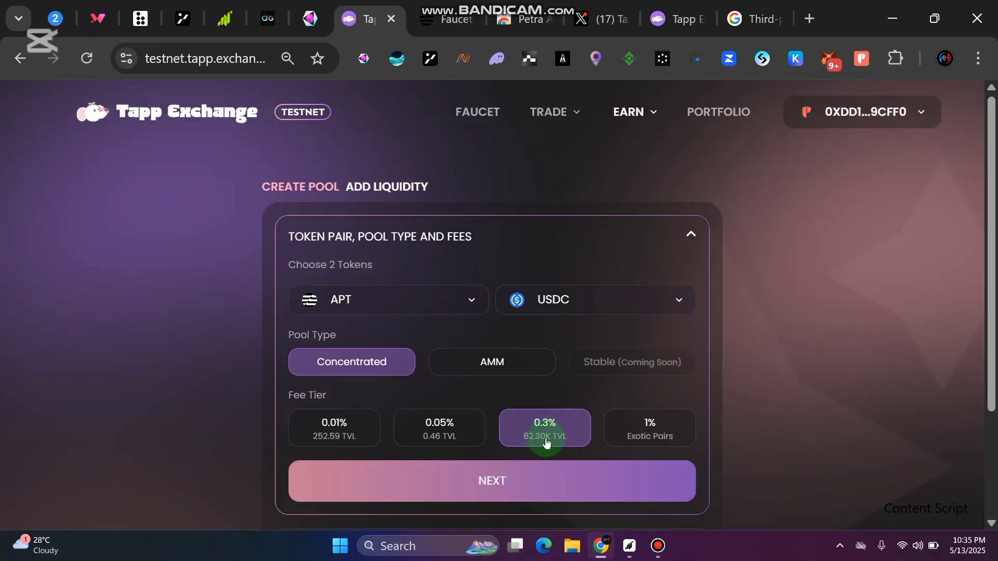
Accept the Concentrated pool type, 0.3% fee tier and full price range, continuing to the deposit amount section
click(494, 482)
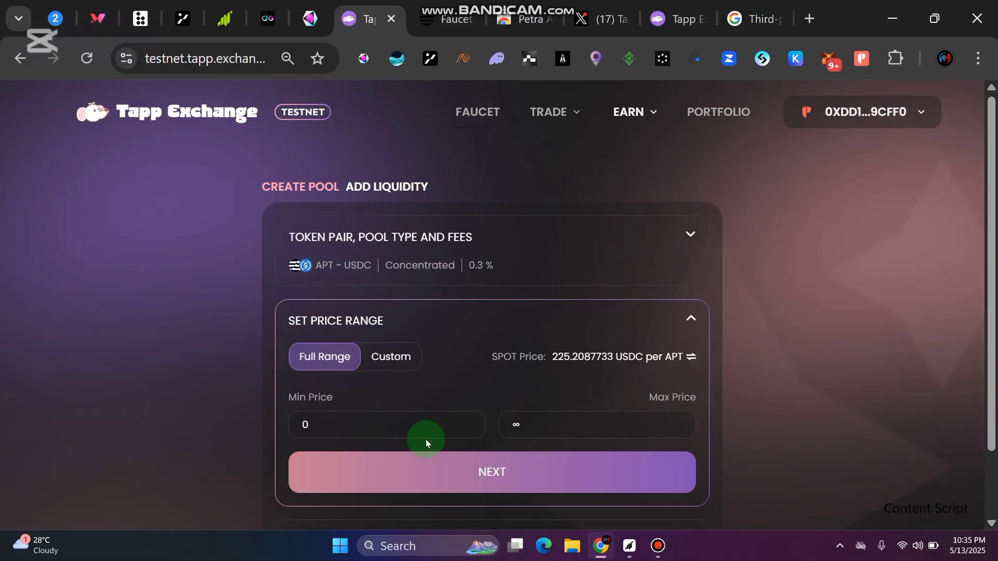
click(504, 477)
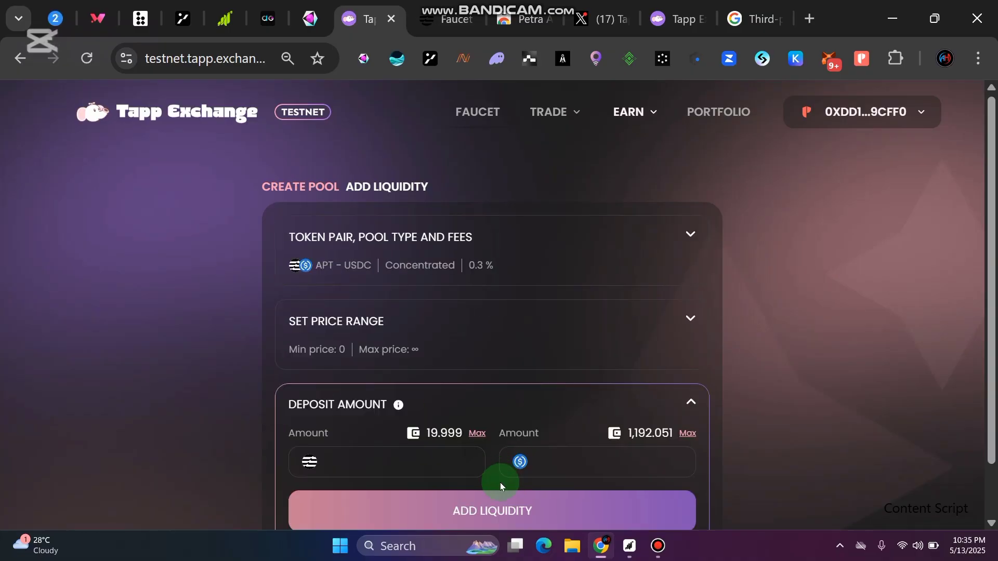
scroll(724, 394, down, 1)
Try a deposit amount of 2 APT for the APT–USDC pool
click(387, 398)
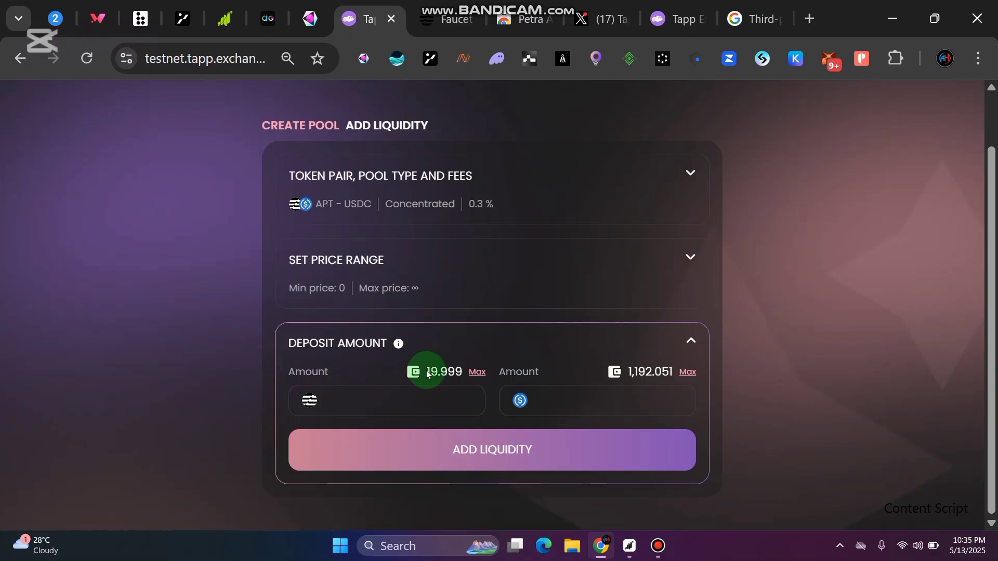
click(639, 401)
text(0)
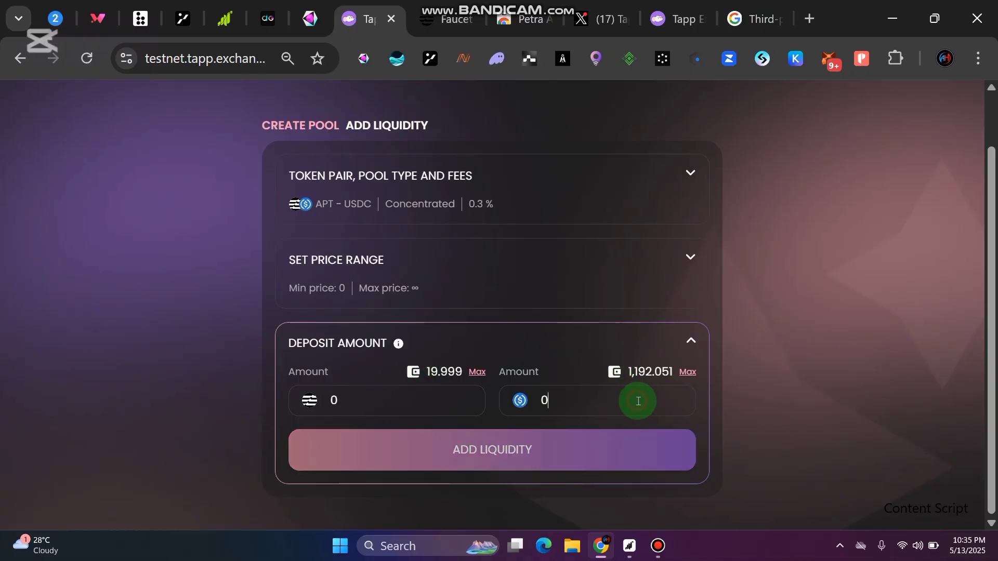
click(397, 411)
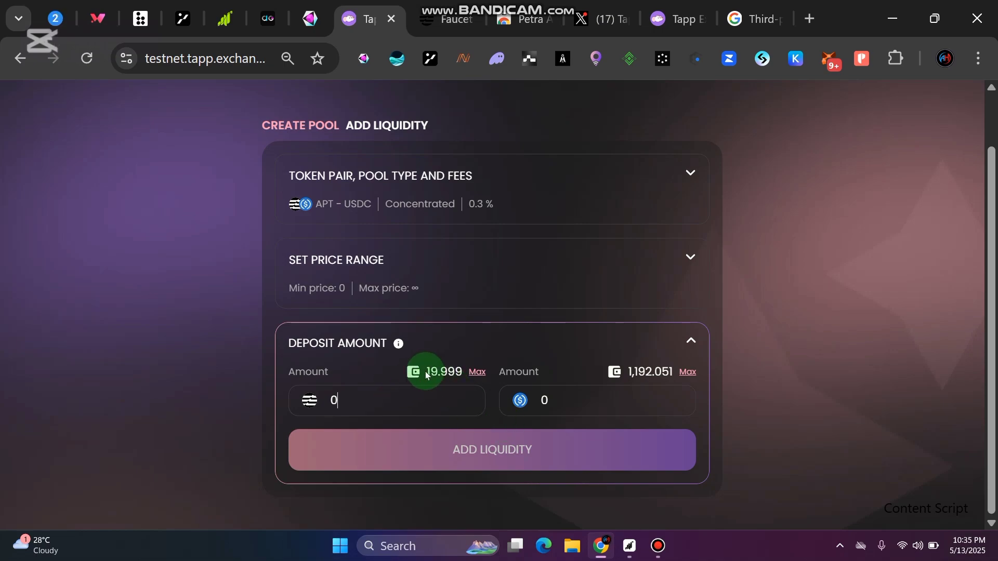
drag(426, 374, 440, 372)
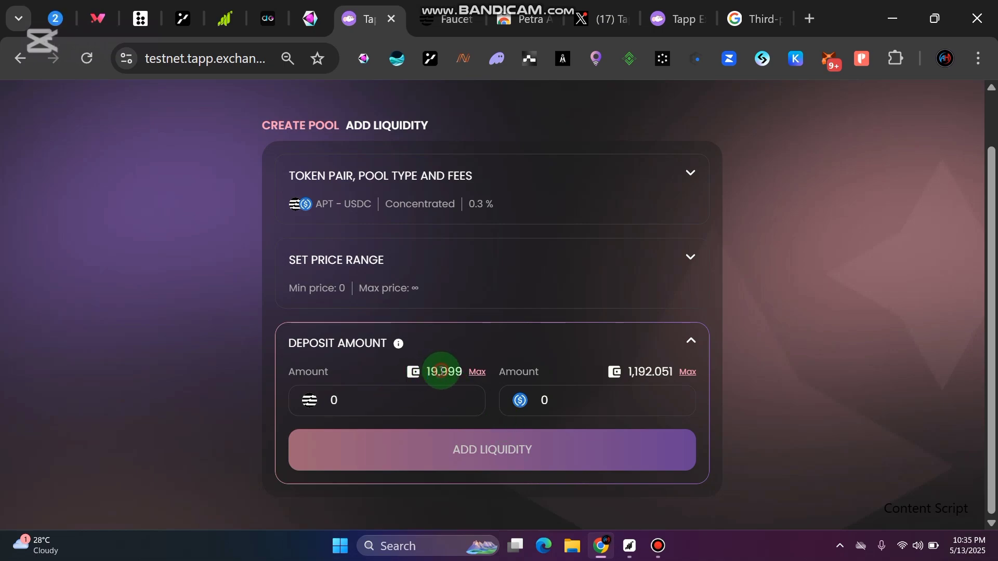
click(643, 385)
drag(631, 372, 653, 373)
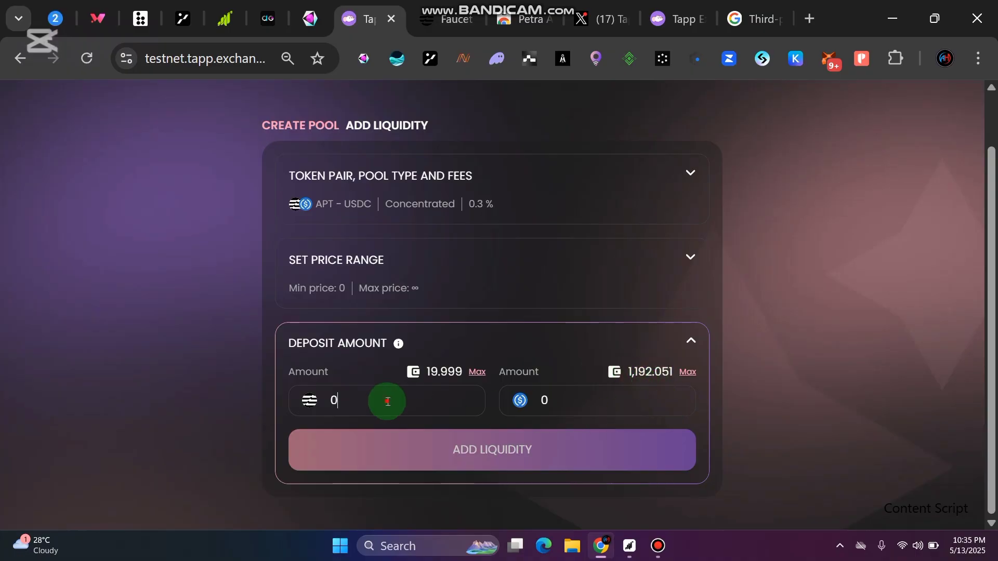
click(587, 402)
drag(383, 409, 330, 401)
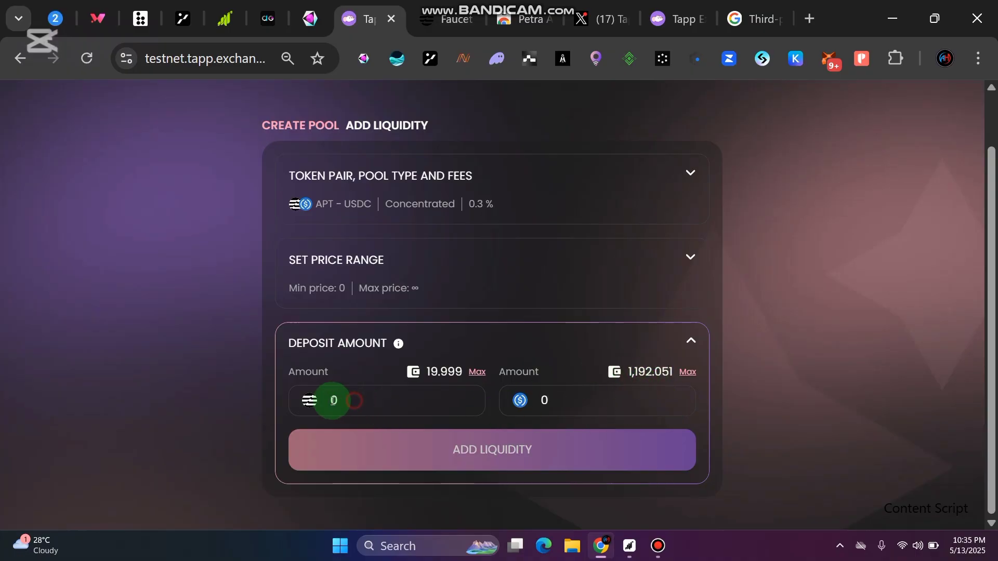
text(2)
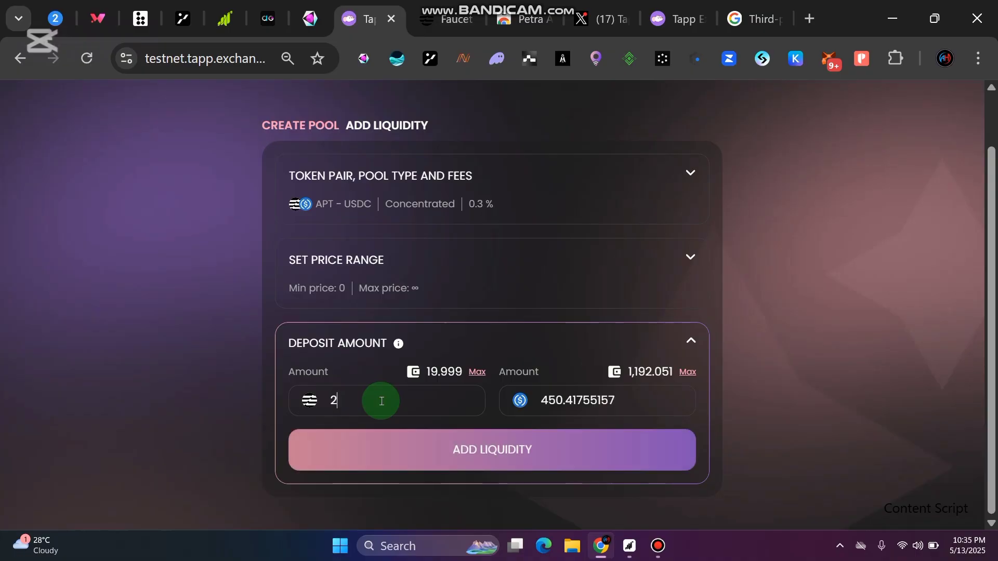
Try APT deposit amounts of 1 and 3 in place of the current one
key(BackSpace)
text(1)
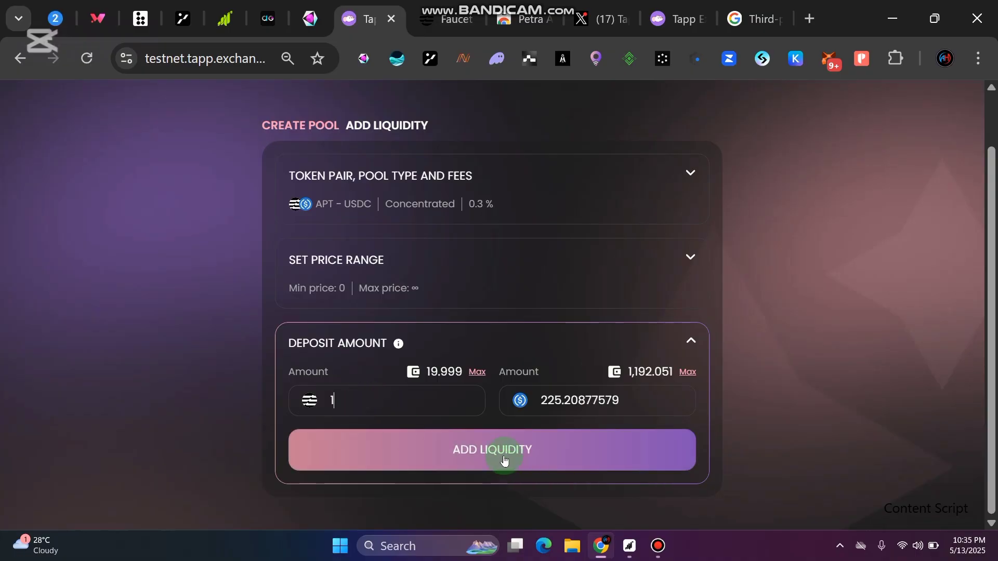
double_click(335, 400)
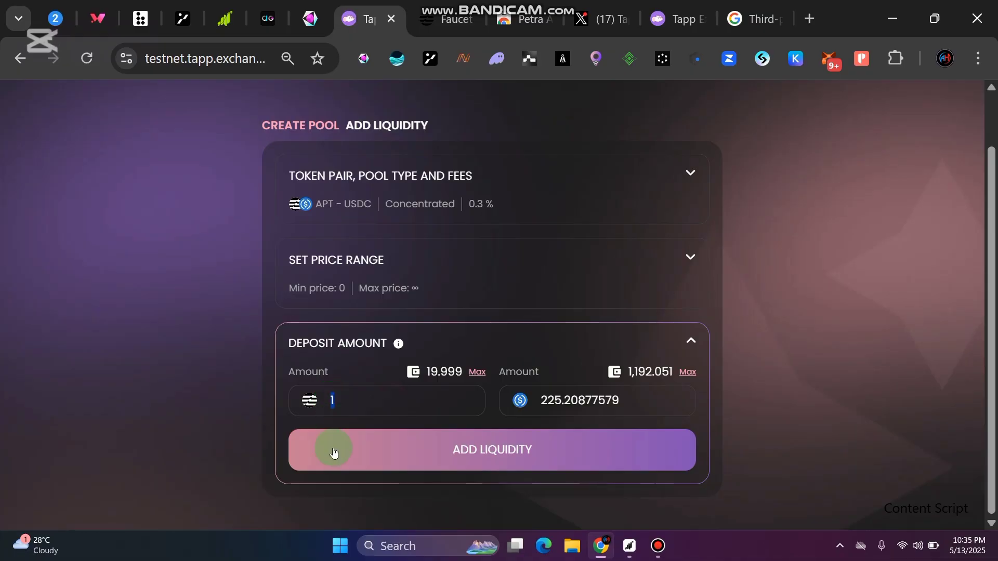
text(3)
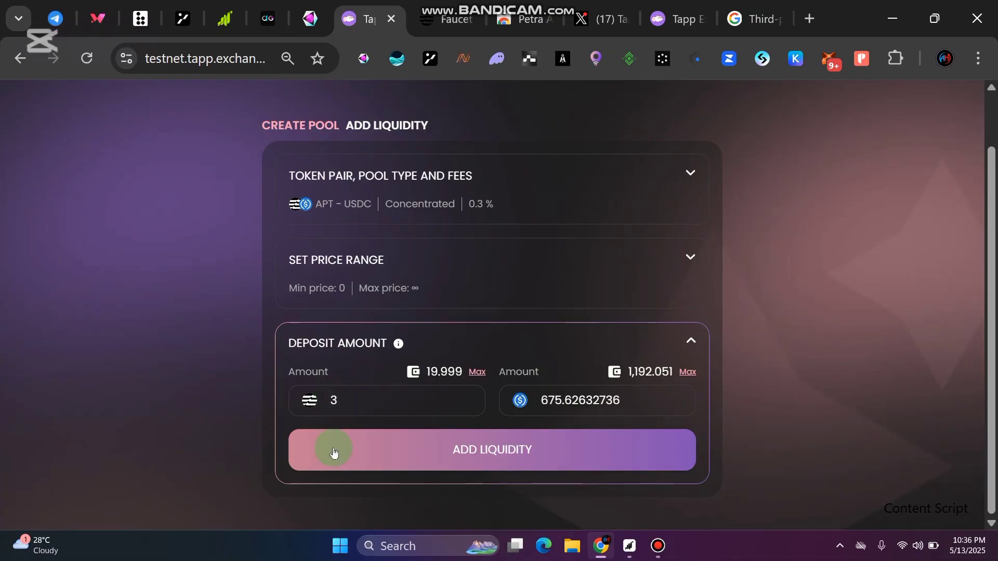
click(165, 461)
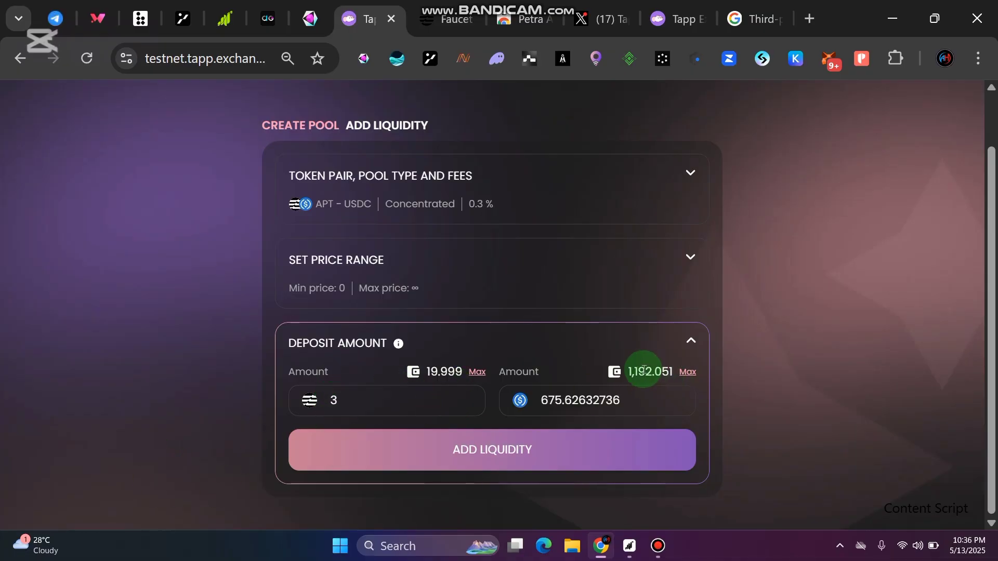
Check the APT and USDC wallet balances and try a deposit amount of 19 APT
drag(635, 371, 649, 370)
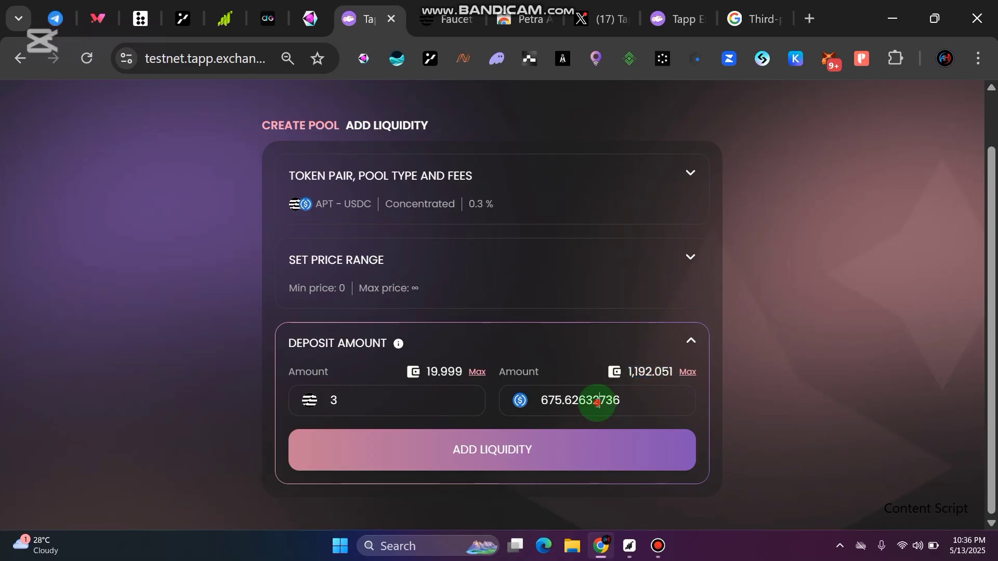
click(430, 371)
drag(429, 371, 439, 370)
click(583, 357)
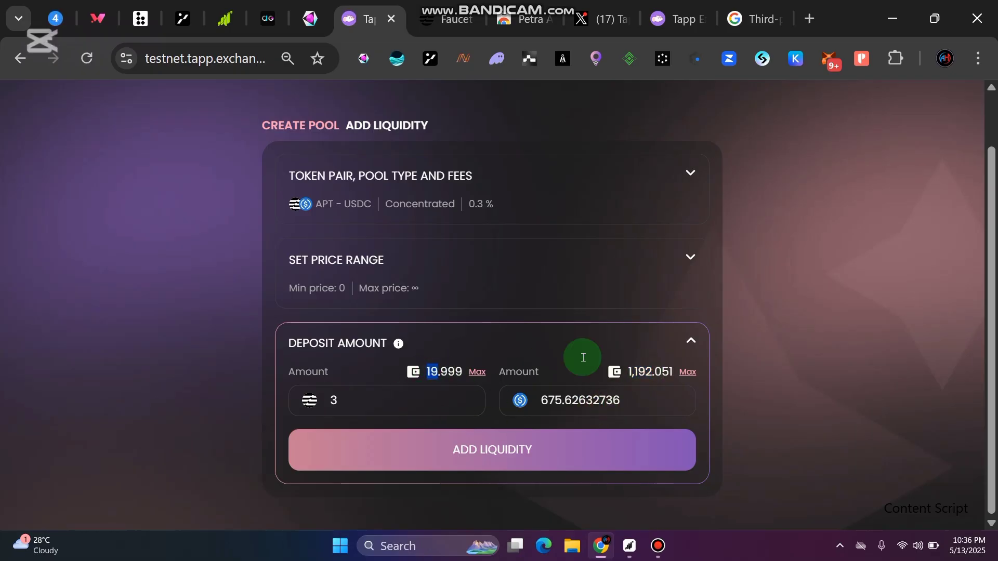
drag(392, 403, 323, 403)
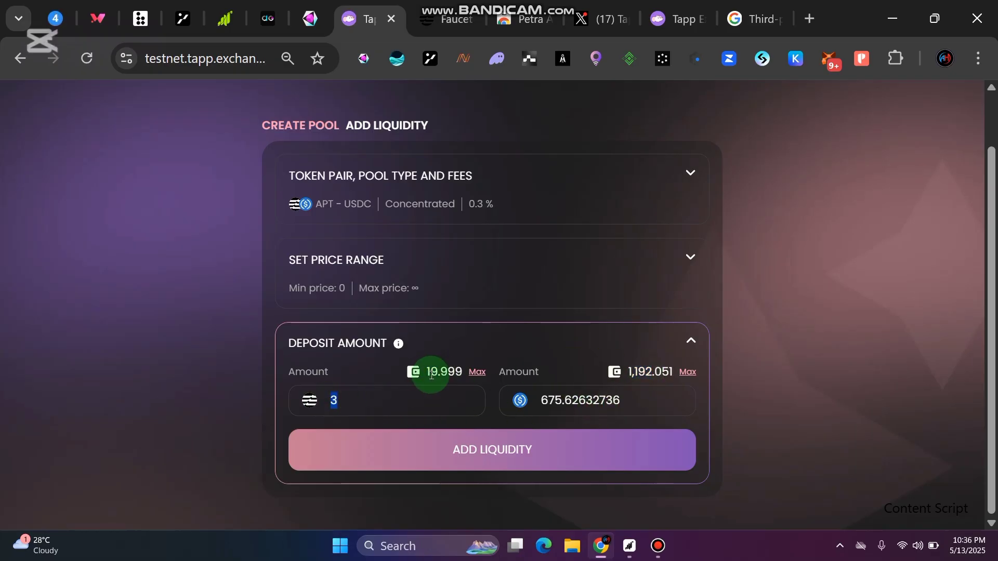
text(19)
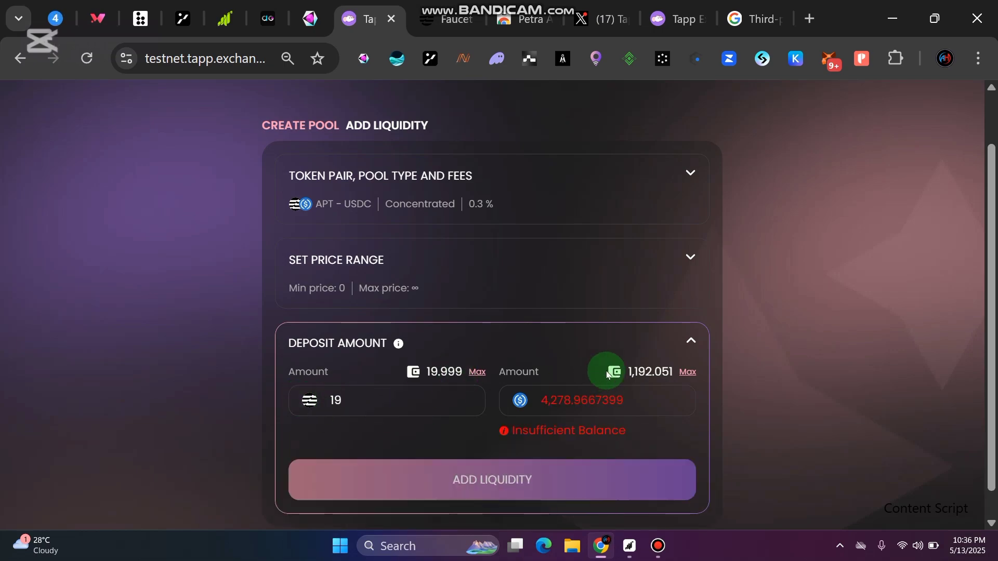
mouse_move(643, 394)
mouse_down()
mouse_move(554, 399)
mouse_move(623, 394)
mouse_move(659, 367)
mouse_move(688, 396)
mouse_move(540, 405)
mouse_move(642, 400)
mouse_up()
click(547, 401)
Set the deposit amount to 5 APT, add the liquidity and approve the transaction in the Petra wallet
drag(426, 408, 349, 421)
drag(401, 401, 331, 402)
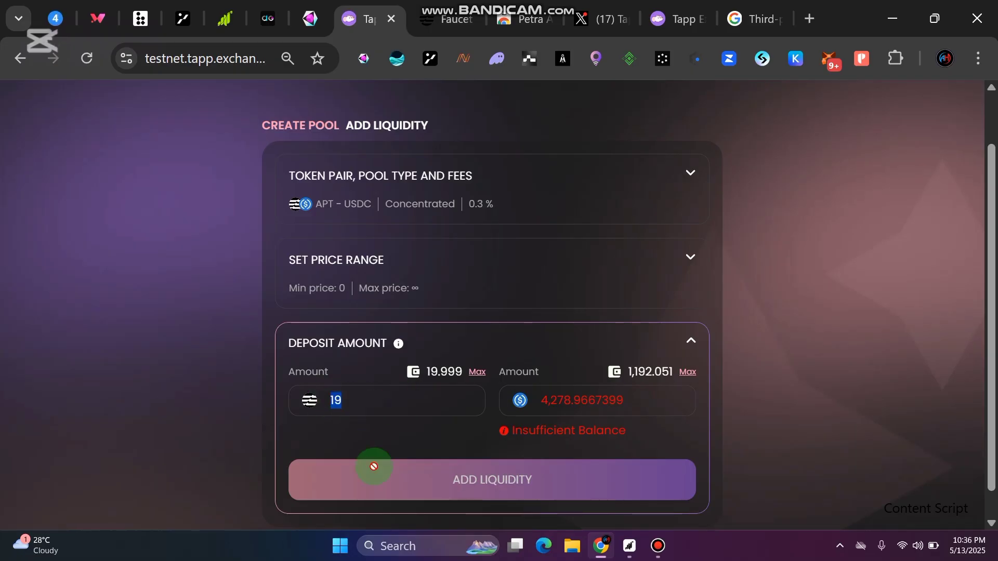
click(386, 409)
drag(372, 402, 327, 404)
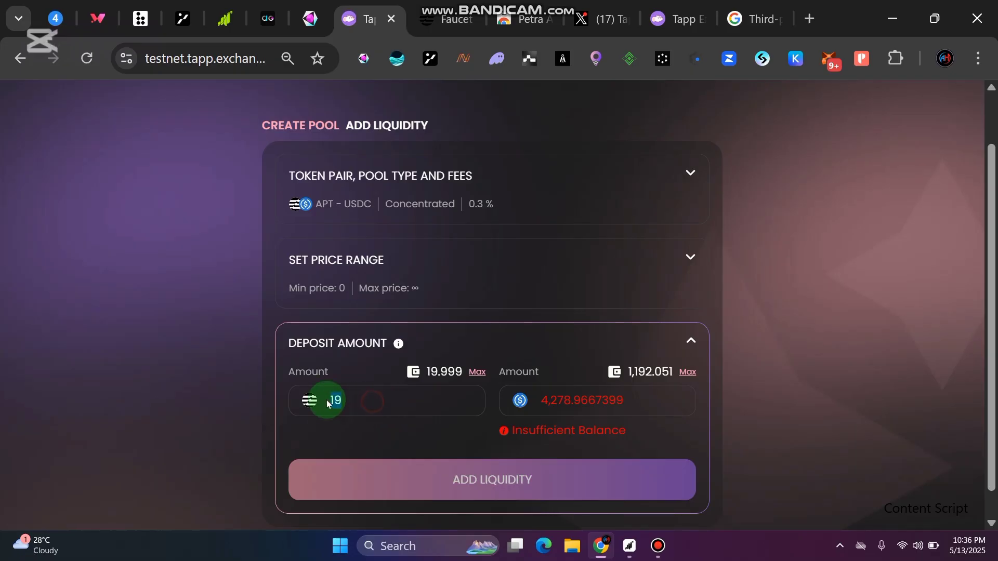
text(5)
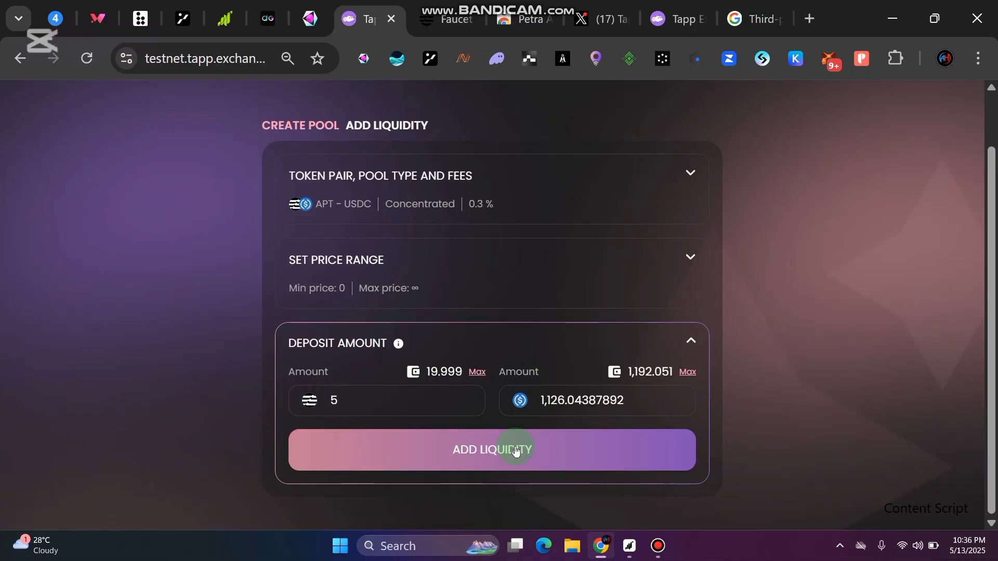
click(548, 457)
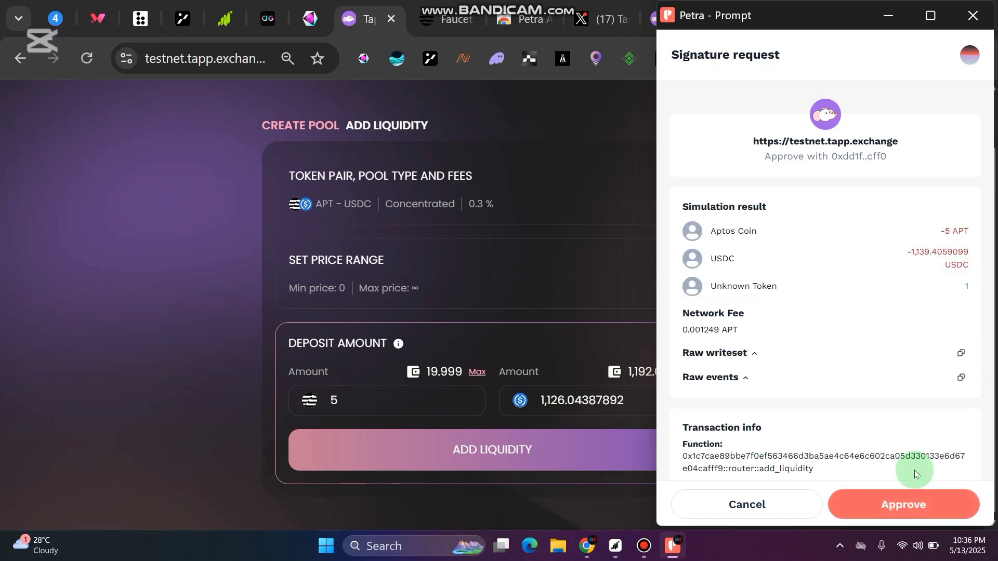
click(904, 504)
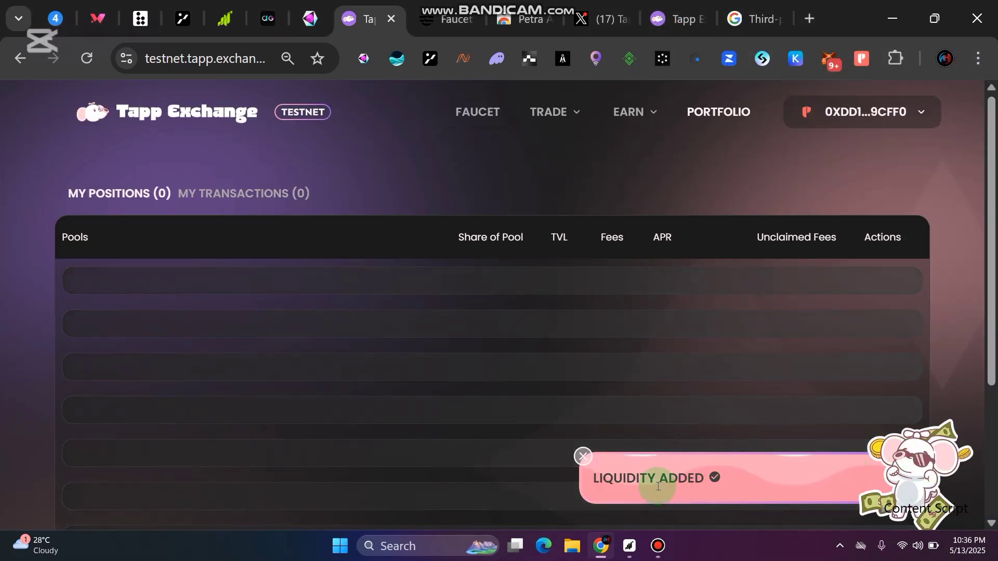
drag(604, 478, 702, 477)
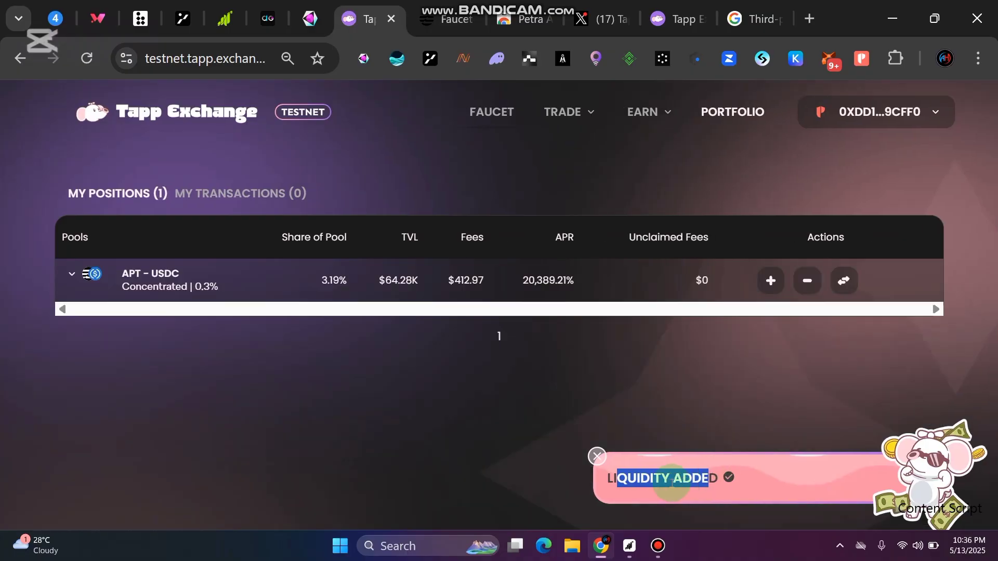
click(412, 440)
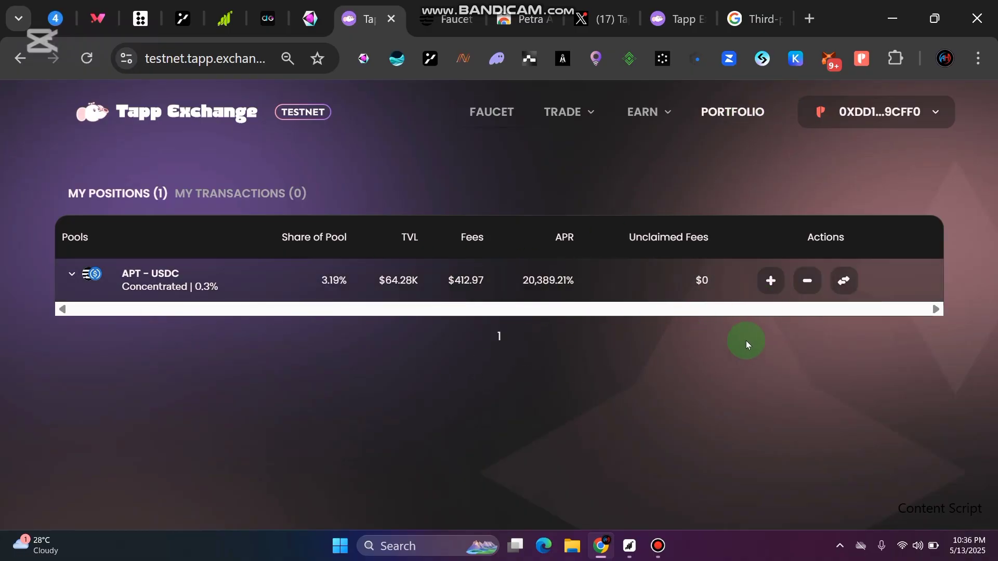
Remove the liquidity from the APT–USDC position and approve the transaction in the Petra wallet
click(809, 281)
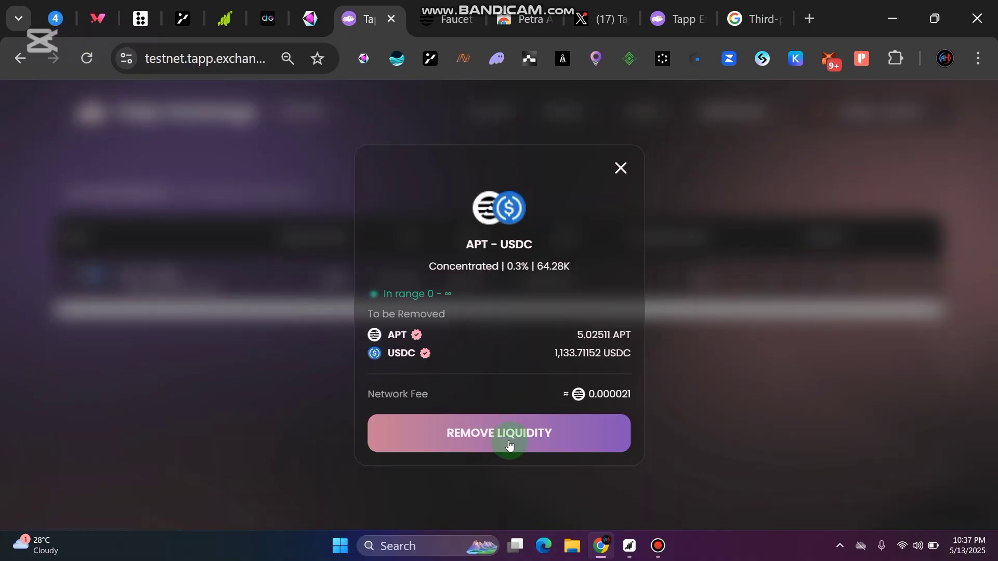
click(510, 441)
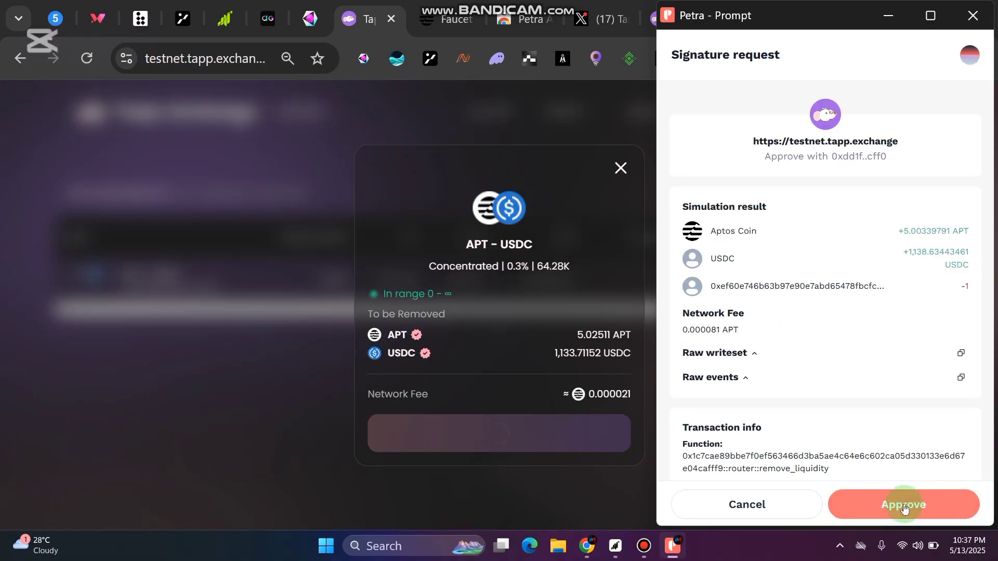
click(903, 504)
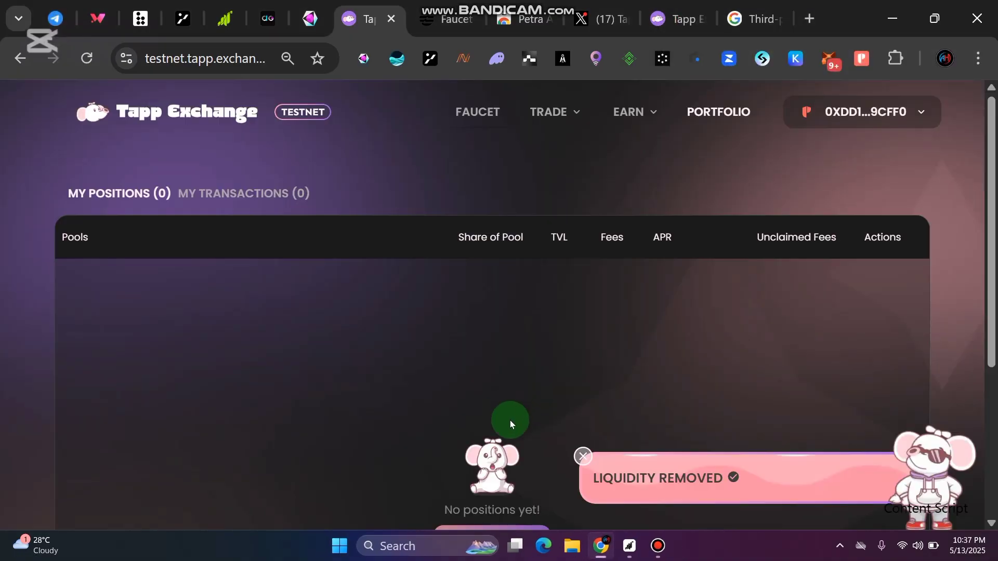
drag(614, 478, 696, 477)
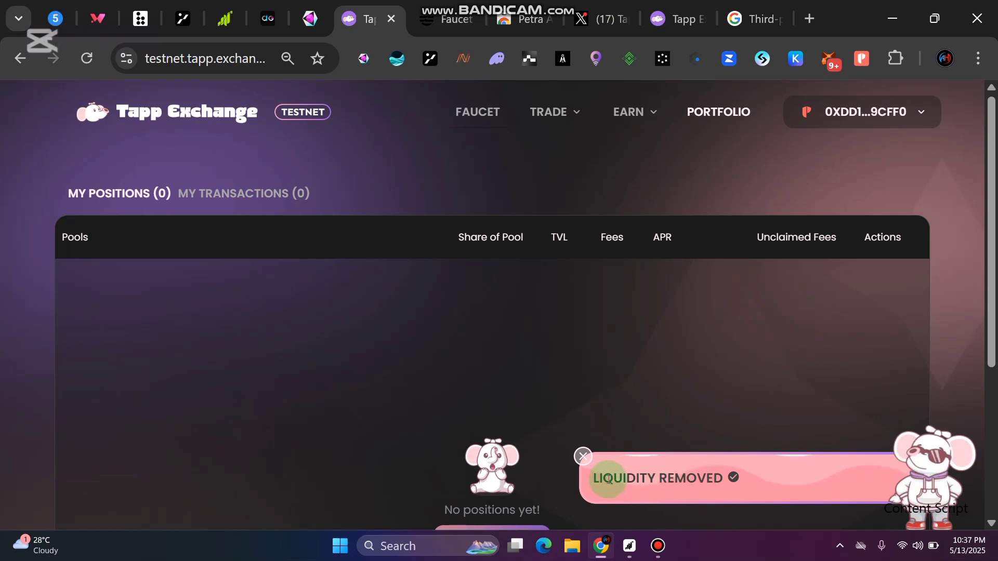
drag(595, 478, 713, 475)
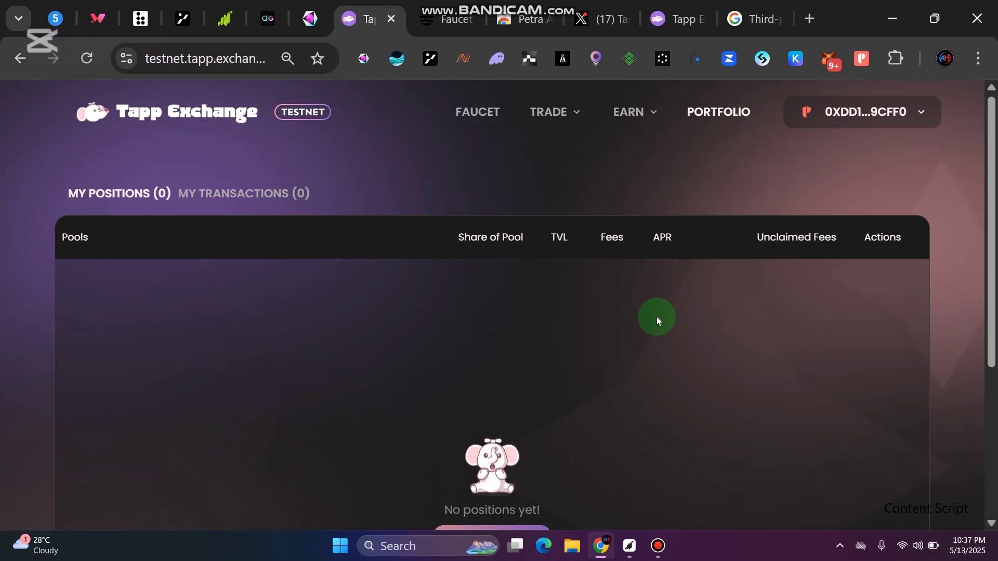
click(638, 121)
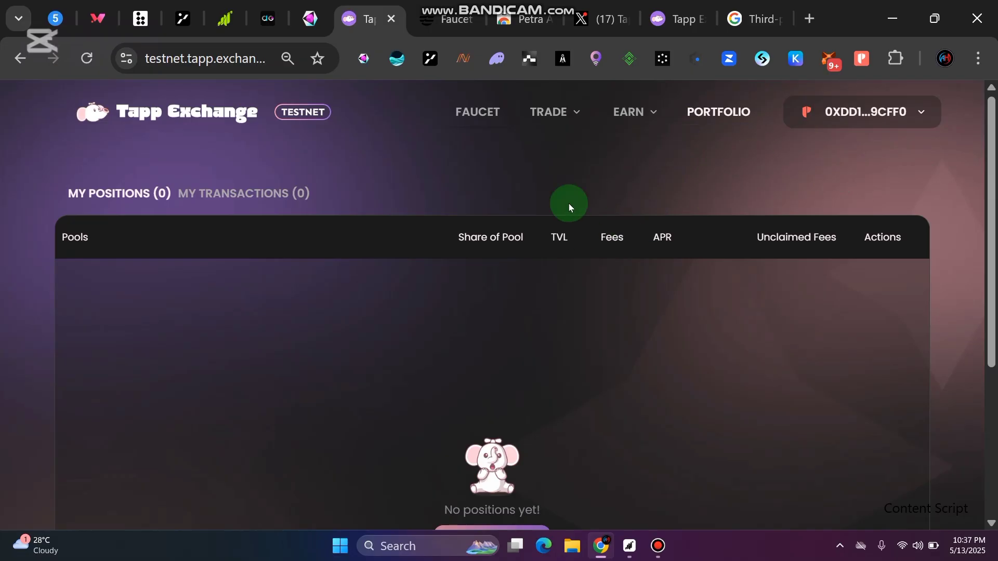
Open the token swap page and look over its sell and buy sections
mouse_move(564, 106)
click(545, 145)
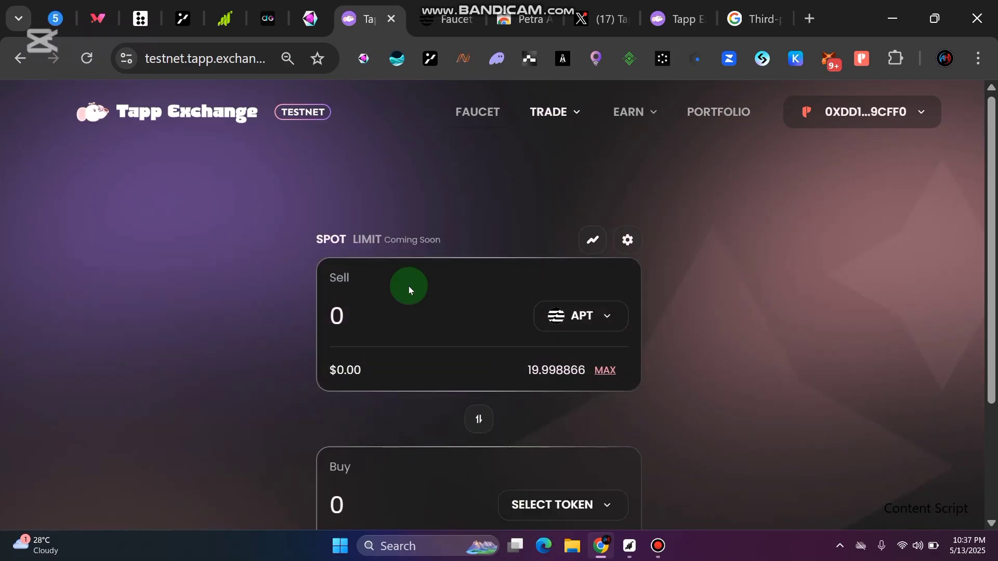
click(364, 311)
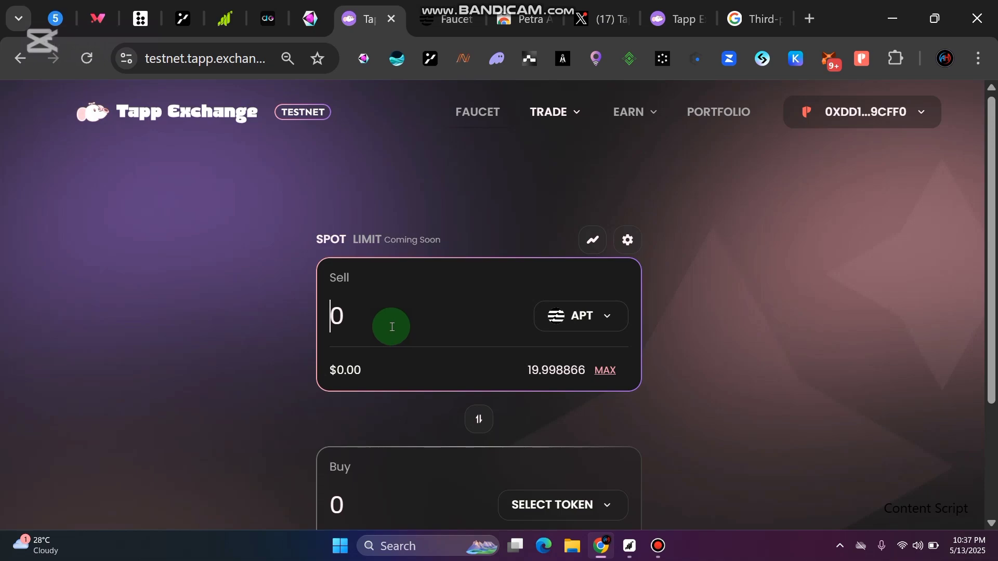
scroll(429, 328, down, 3)
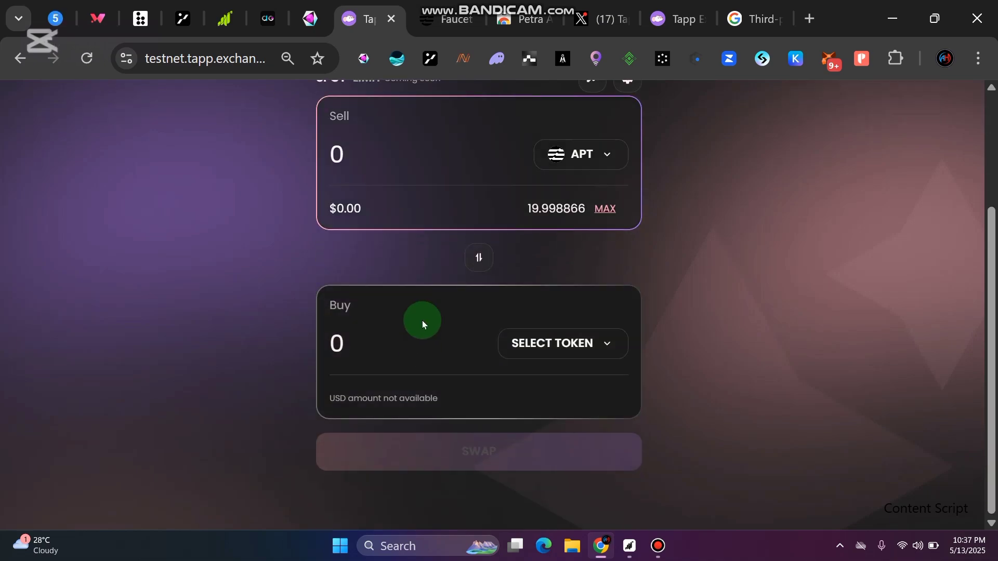
scroll(385, 186, up, 2)
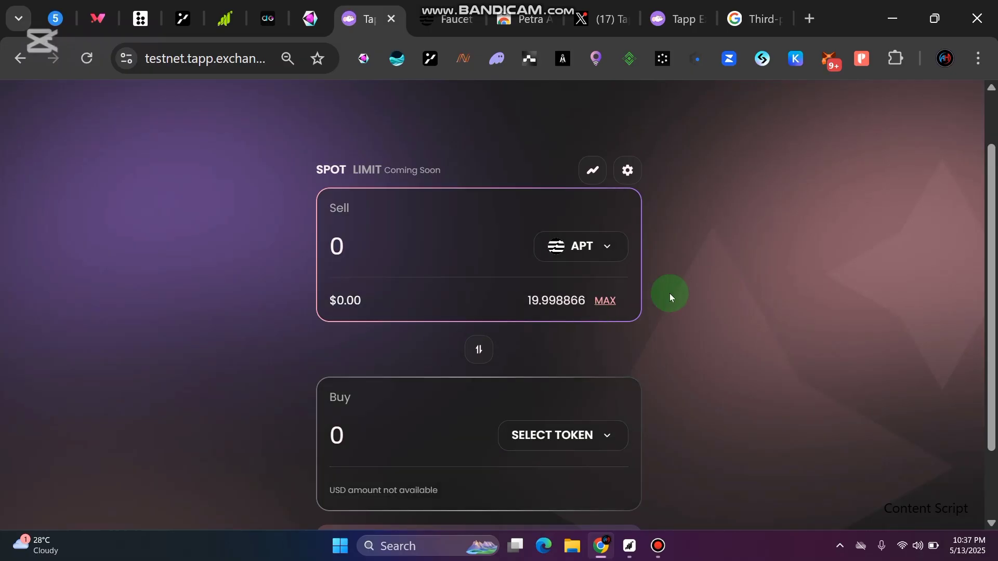
scroll(862, 330, up, 1)
scroll(861, 330, up, 1)
Open the liquidity pools page and bring up the Create Pool form
click(628, 127)
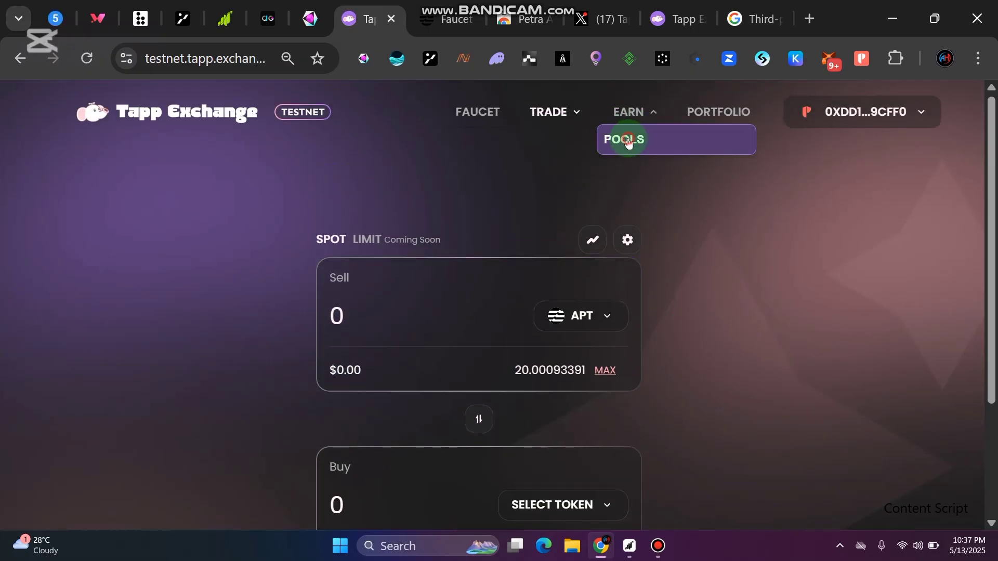
click(628, 140)
click(896, 451)
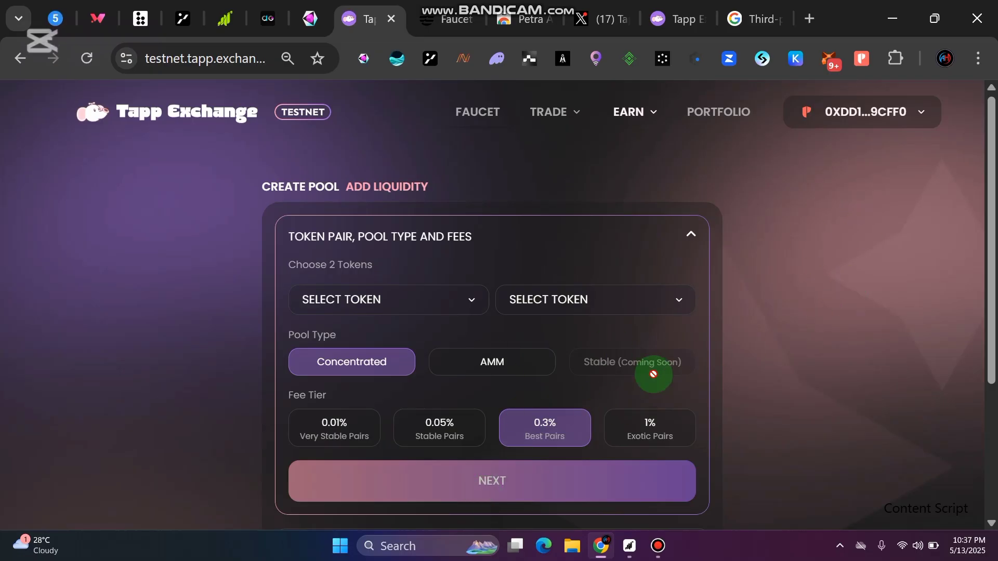
Open the portfolio and check the list of liquidity positions
click(701, 123)
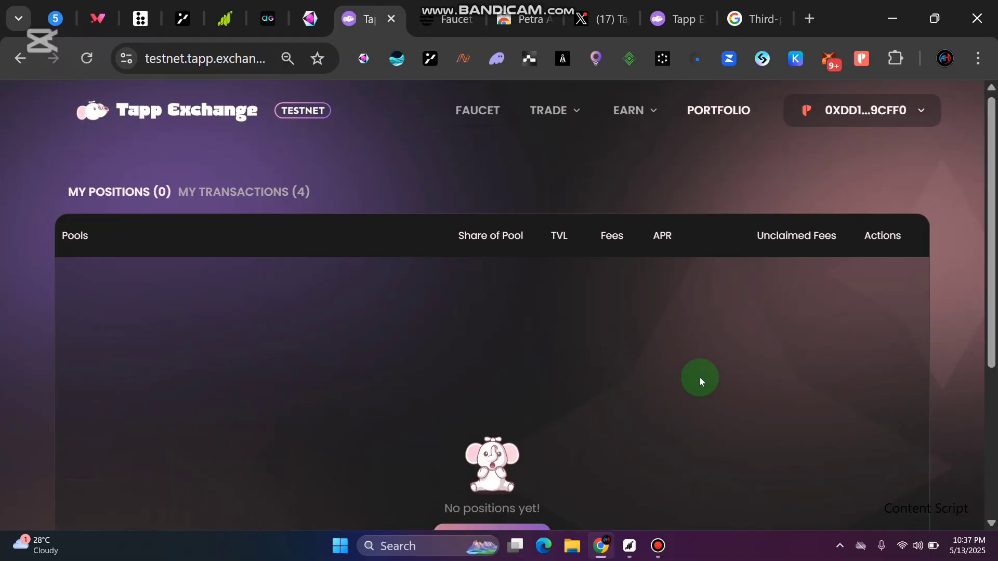
scroll(700, 377, down, 3)
scroll(711, 414, up, 3)
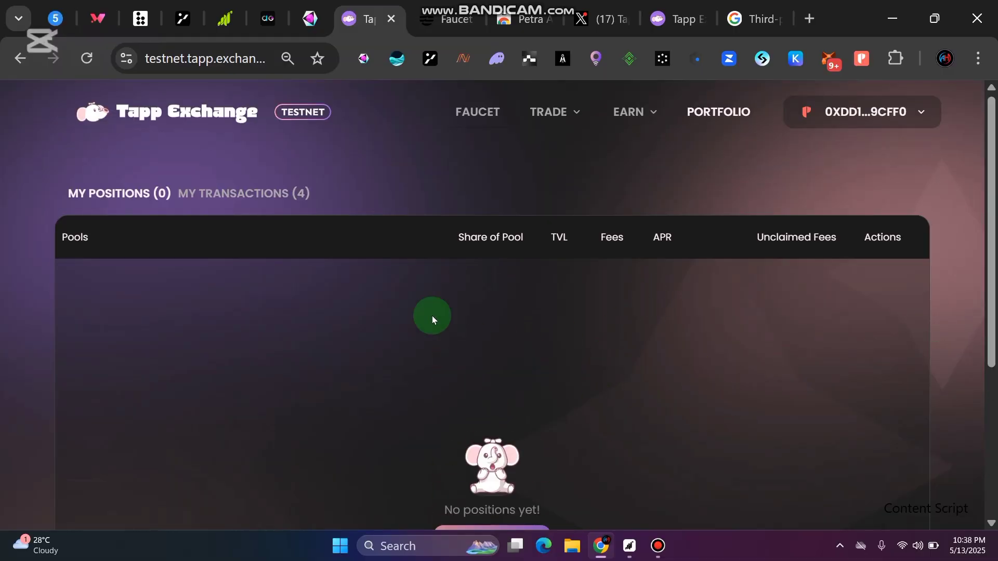
click(555, 114)
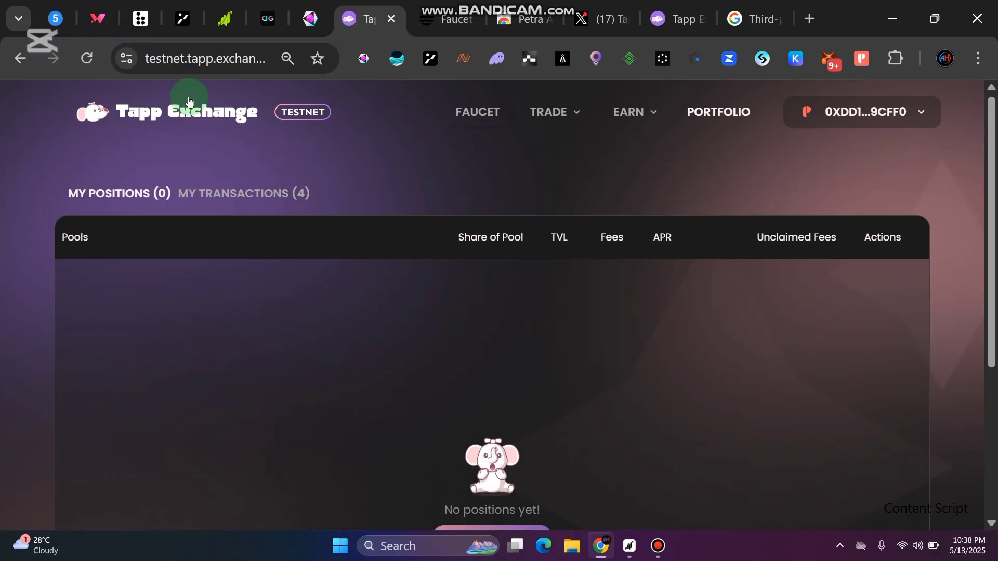
click(54, 17)
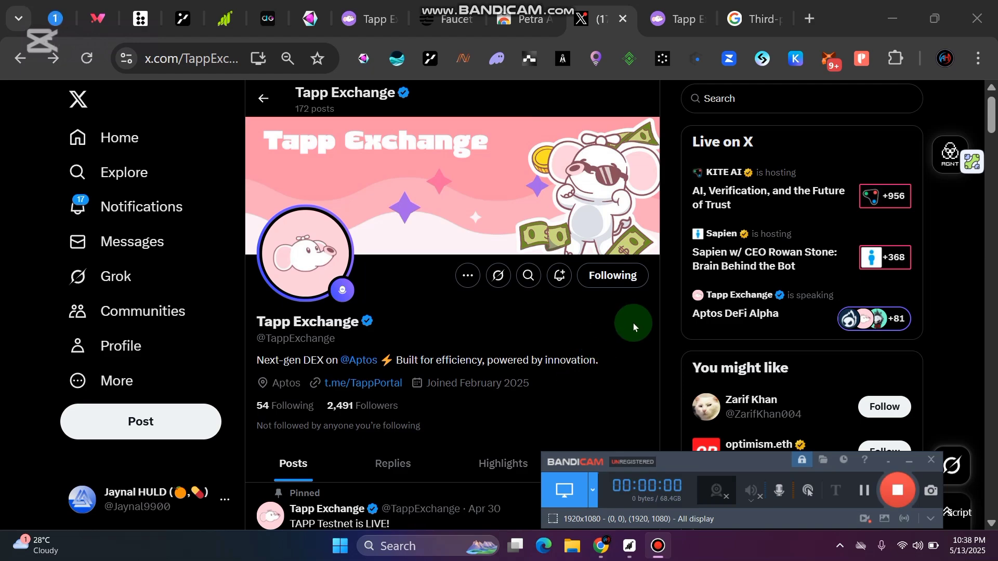
Examine the Tapp Exchange profile on X, highlighting its name and the tagline "Built for efficiency, powered by innovation."
drag(253, 322, 383, 331)
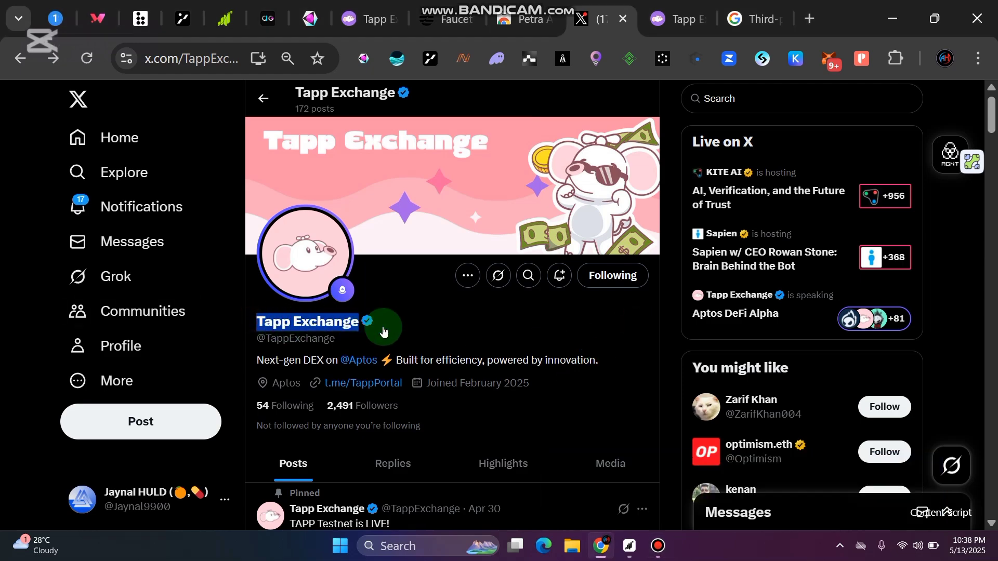
click(452, 331)
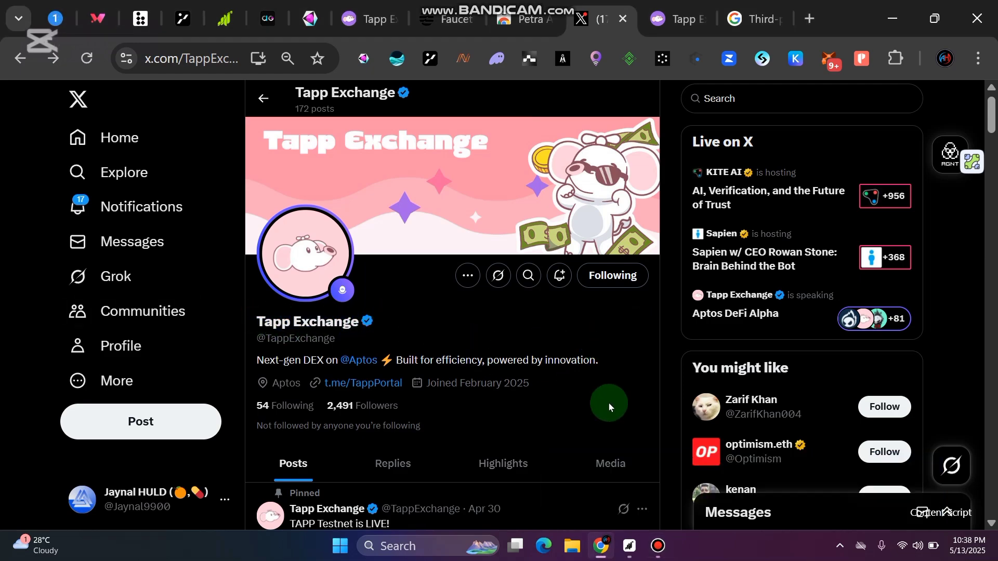
drag(395, 360, 613, 361)
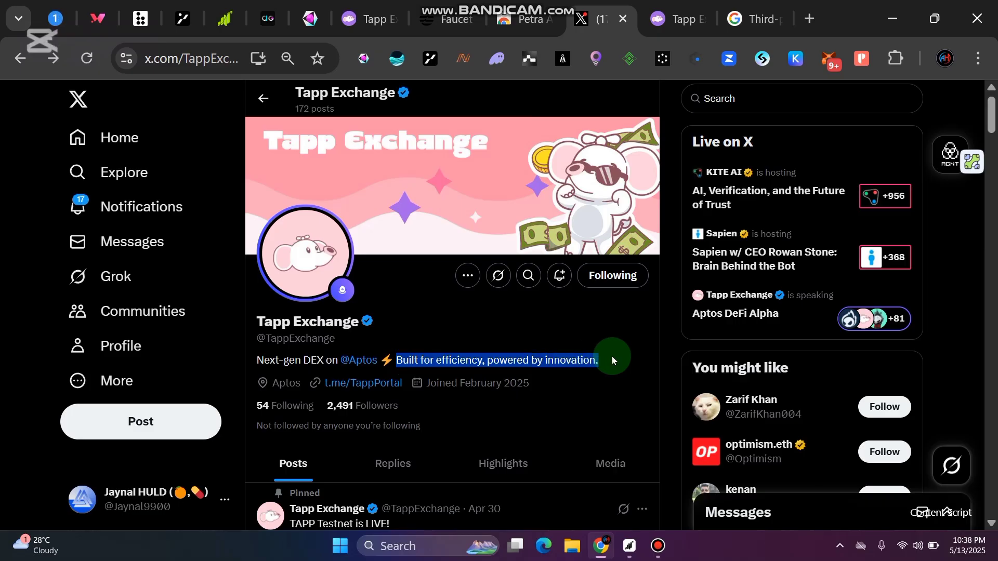
click(612, 361)
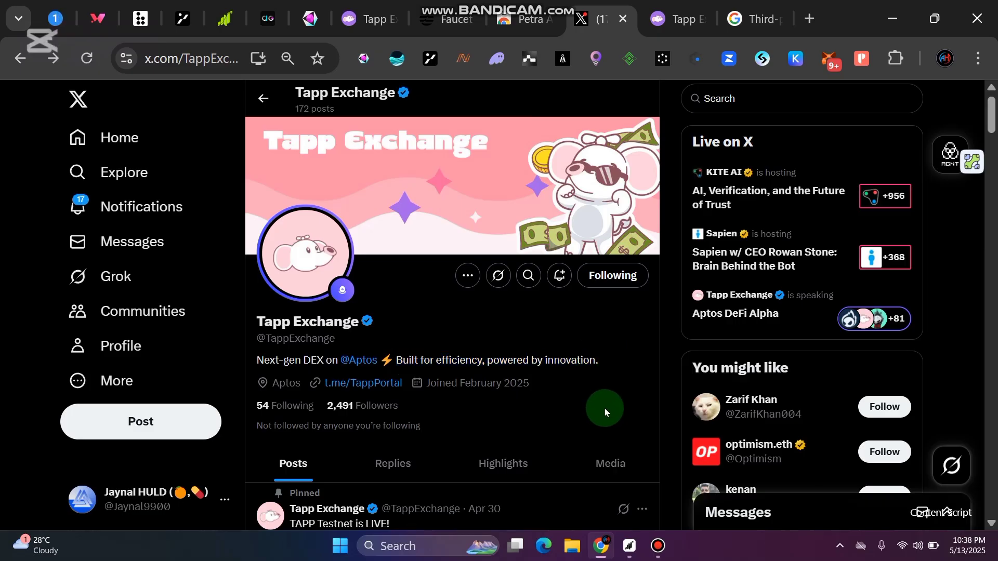
click(658, 545)
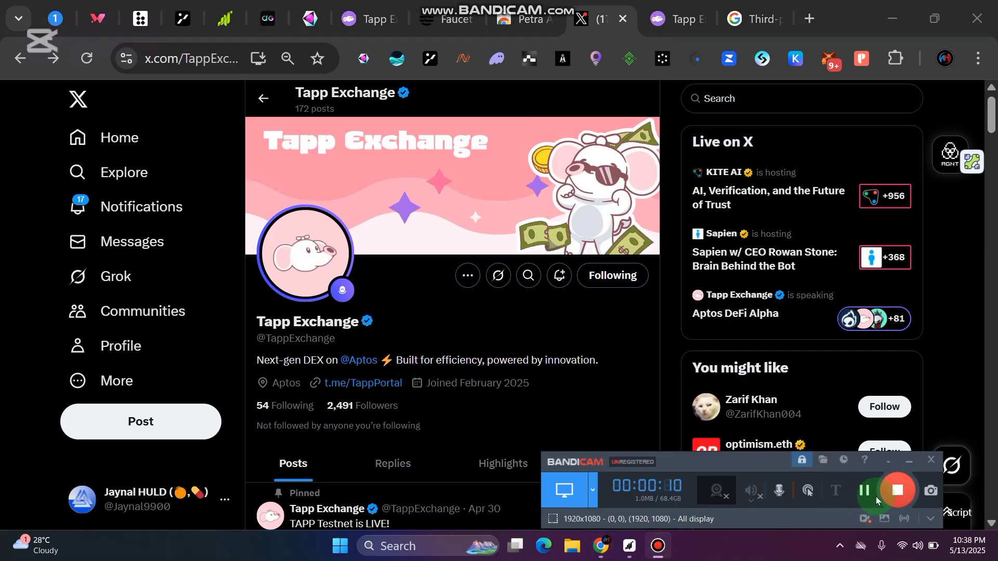